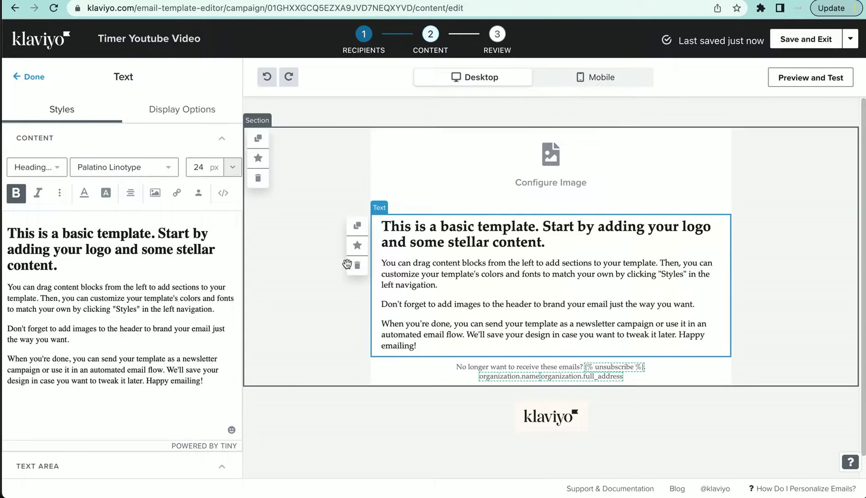
# Step: Insert the emailBAE logo from the image library into the header image block
pyautogui.click(489, 179)
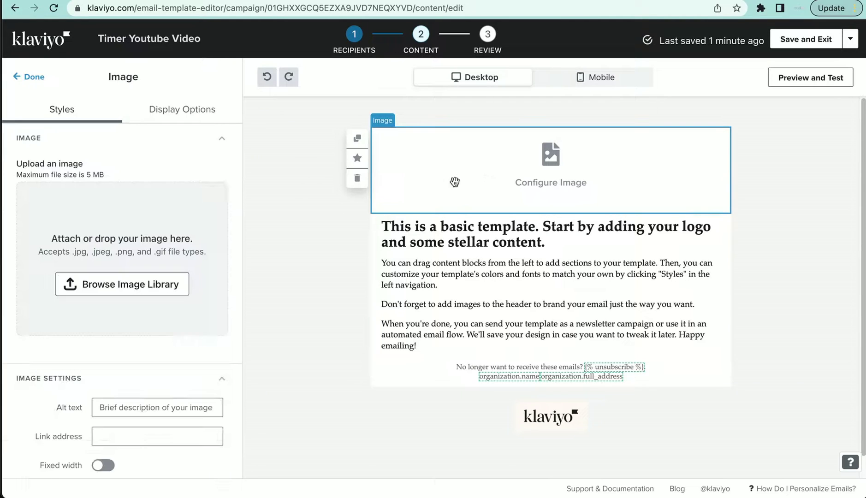
pyautogui.click(154, 285)
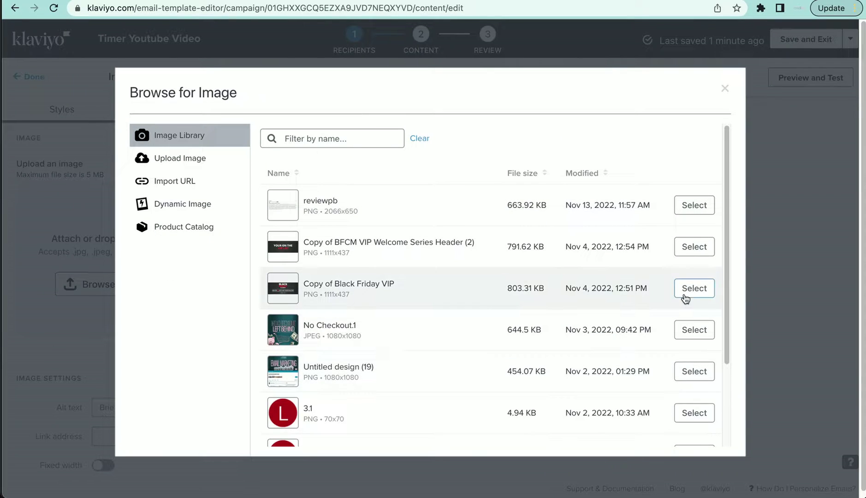
pyautogui.moveTo(729, 346); pyautogui.dragTo(734, 456)
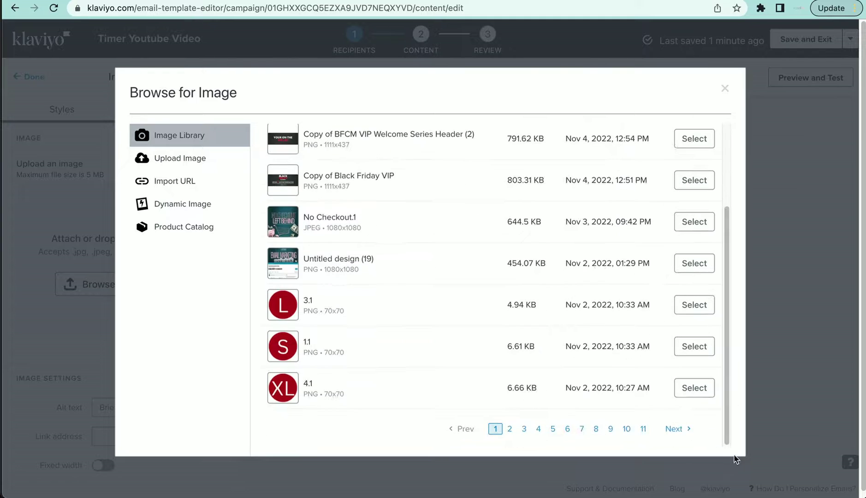
pyautogui.click(644, 429)
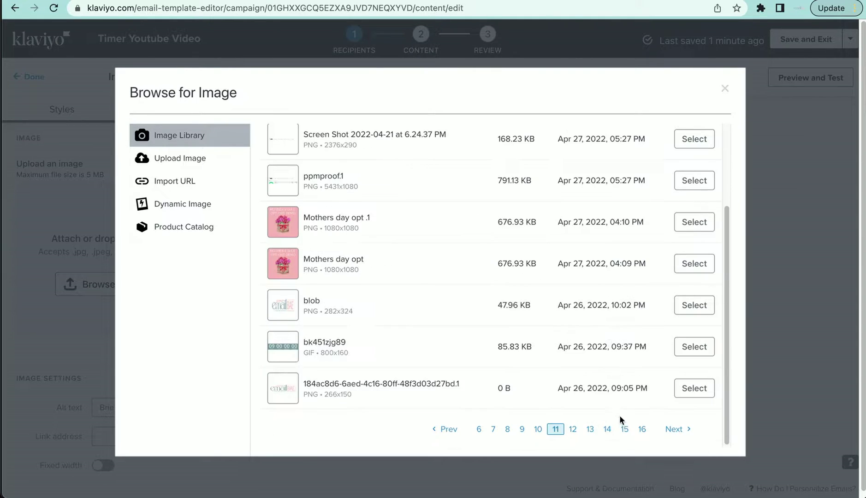
pyautogui.click(688, 389)
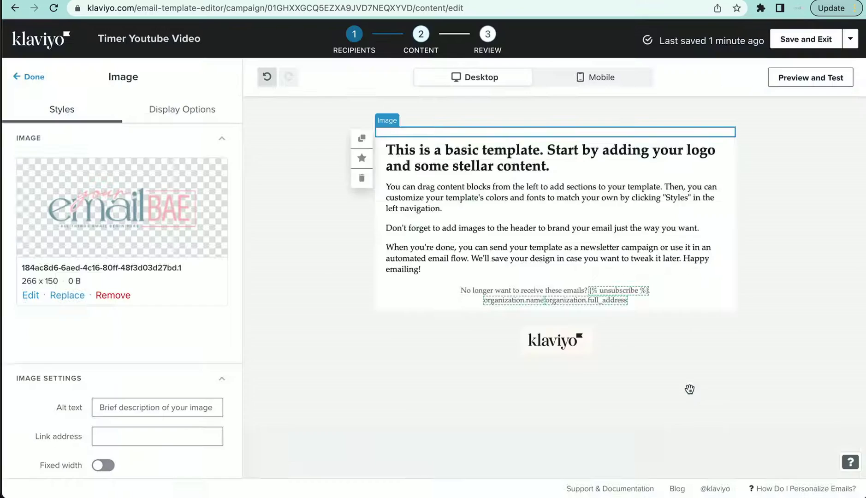
pyautogui.click(132, 452)
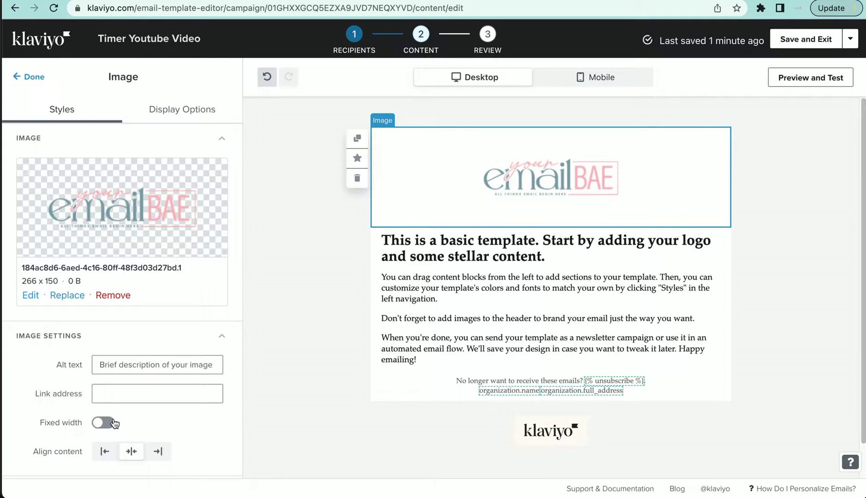
pyautogui.click(121, 395)
pyautogui.click(127, 358)
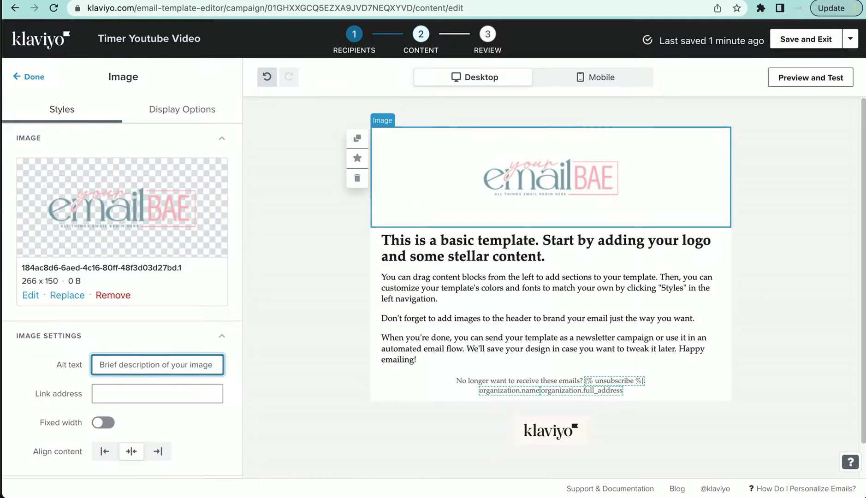
pyautogui.write('Your Email Bae Logo')
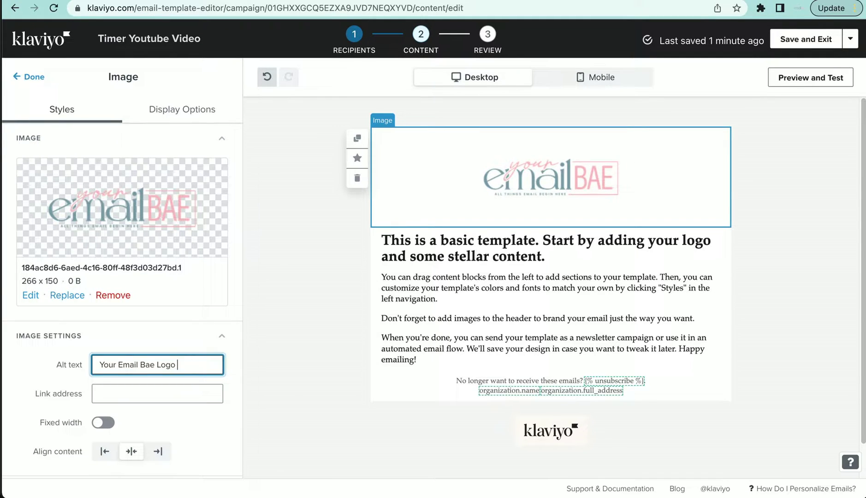
pyautogui.click(152, 393)
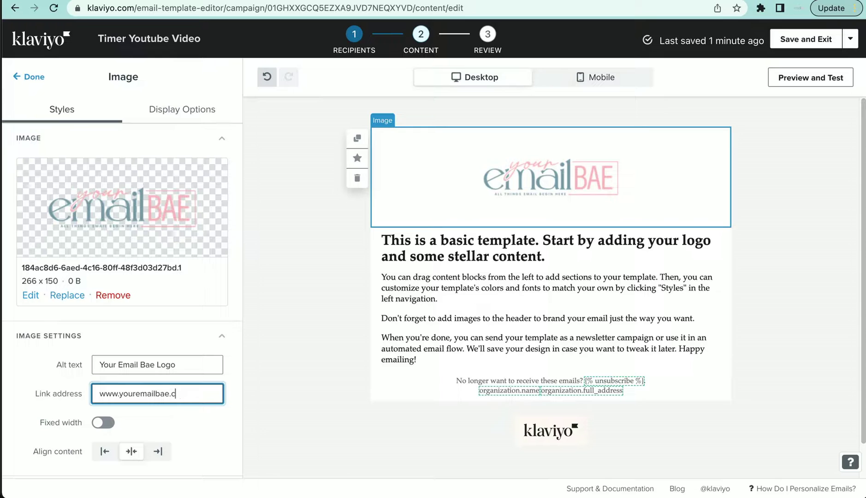
pyautogui.click(331, 254)
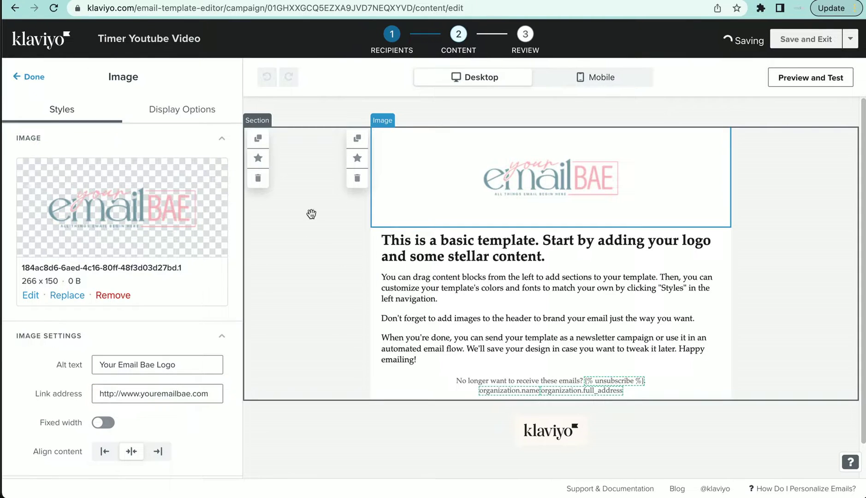
# Step: Delete all the placeholder body text, then move over to the MailTimers dashboard
pyautogui.click(453, 298)
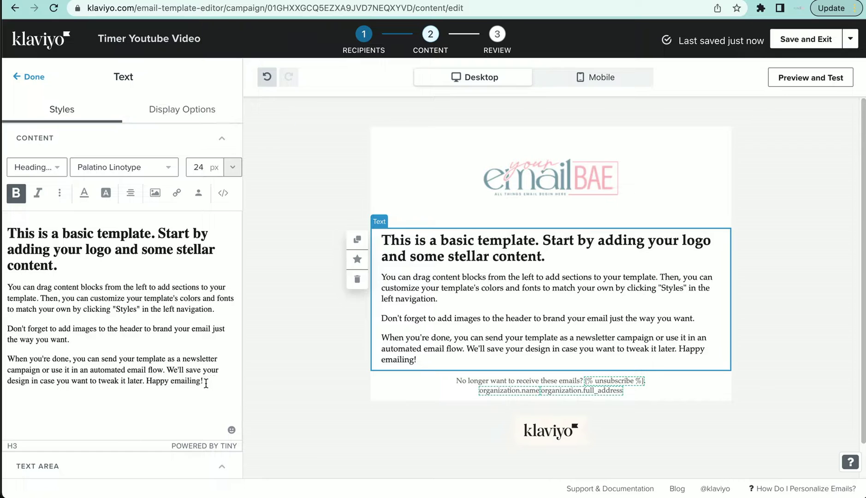
pyautogui.moveTo(206, 383); pyautogui.dragTo(148, 217)
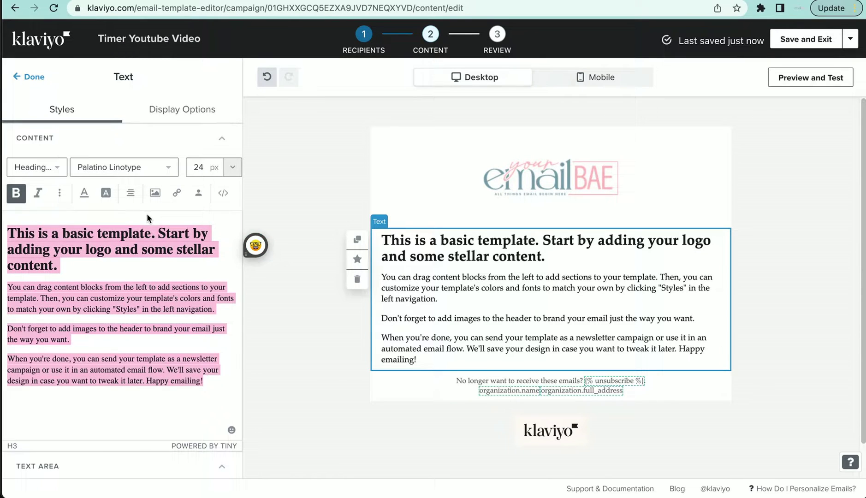
pyautogui.write('\\')
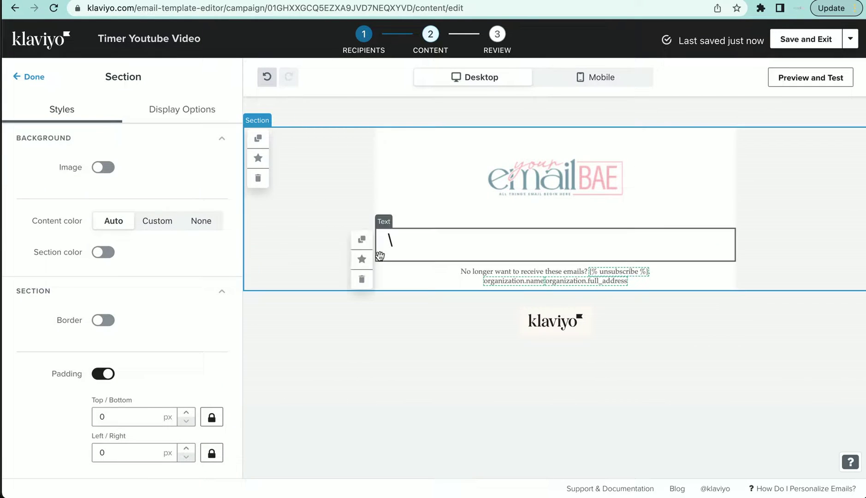
pyautogui.click(395, 240)
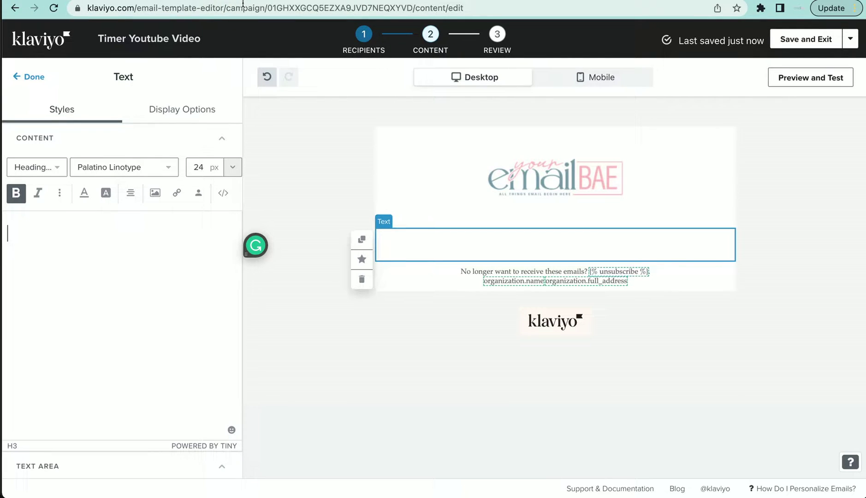
pyautogui.click(244, 2)
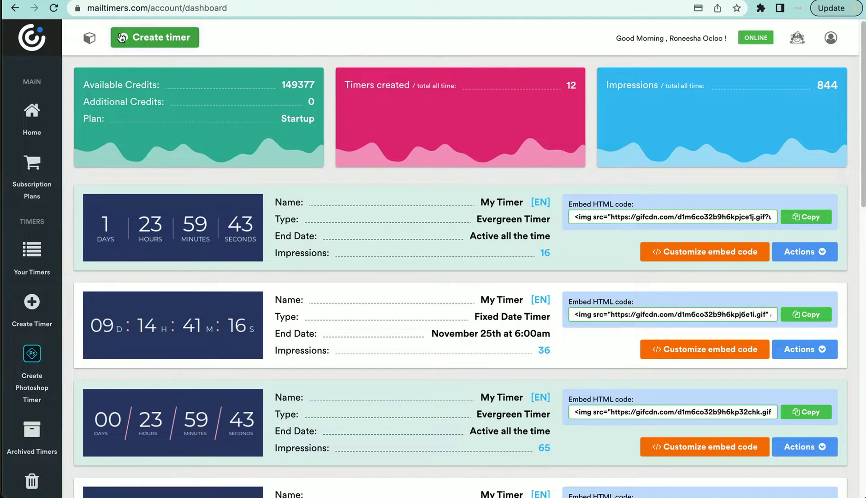
# Step: Start a new countdown timer with Create timer on the MailTimers dashboard
pyautogui.click(138, 41)
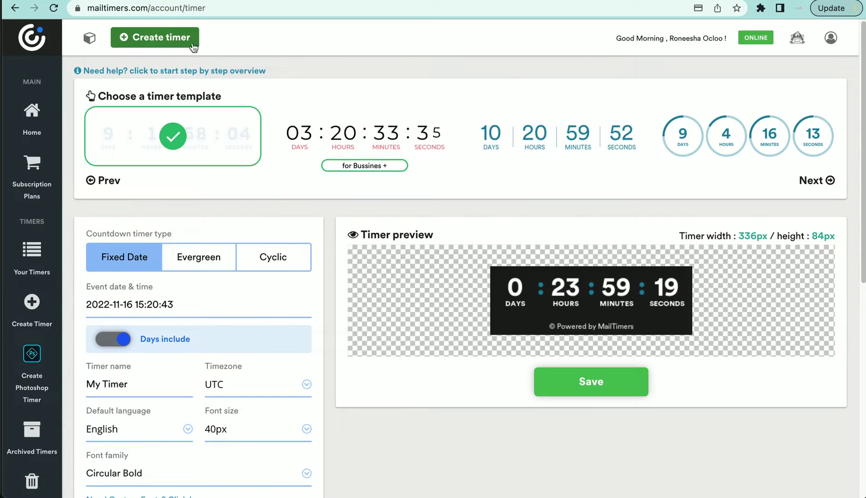
# Step: Page through the template carousel and apply the outlined-box countdown template
pyautogui.click(813, 180)
pyautogui.click(813, 180)
pyautogui.click(813, 180)
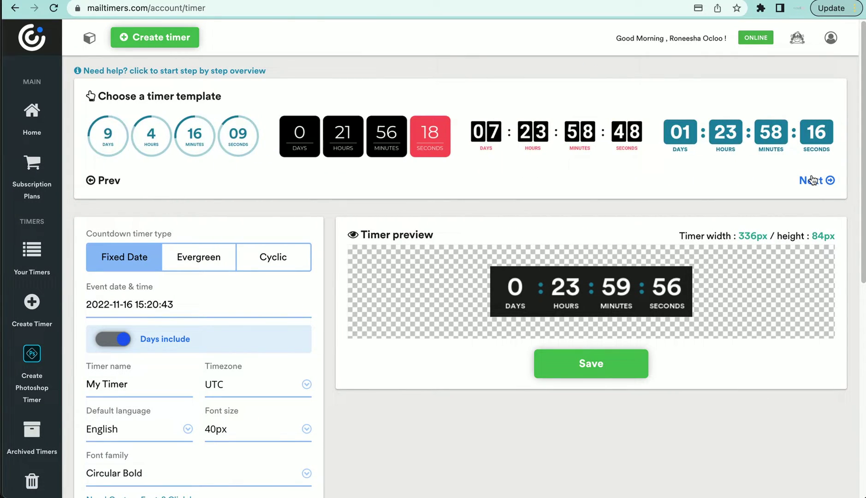
pyautogui.click(813, 180)
pyautogui.click(813, 179)
pyautogui.click(813, 180)
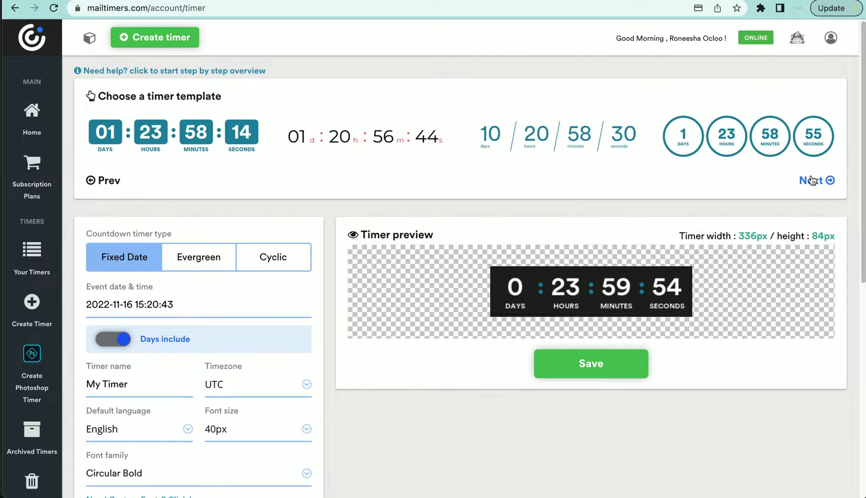
pyautogui.click(813, 180)
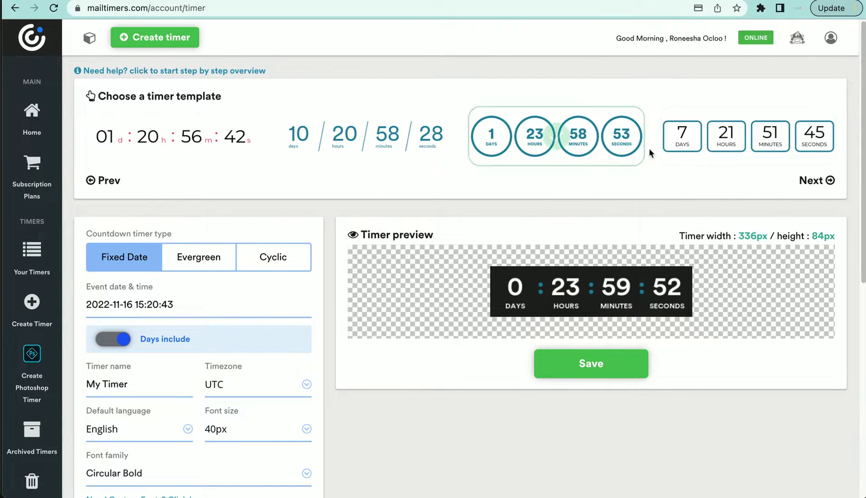
pyautogui.click(706, 141)
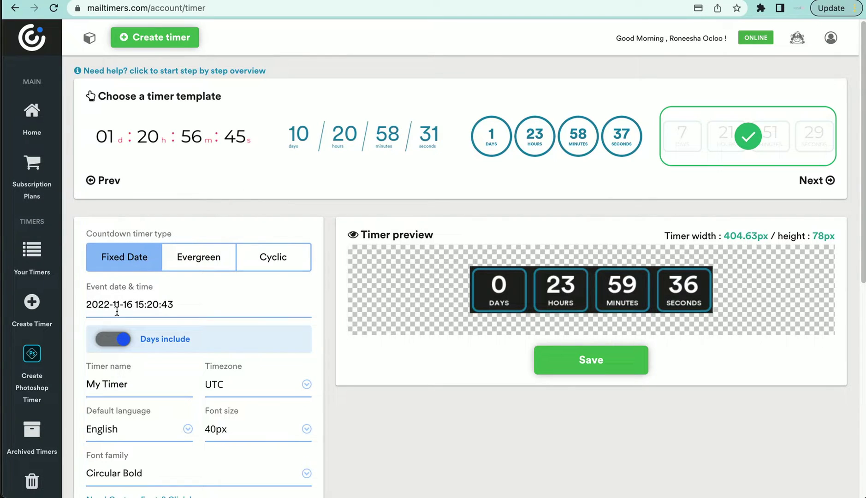
# Step: Set the event date and time to 2022/11/19 at 12:00
pyautogui.click(173, 304)
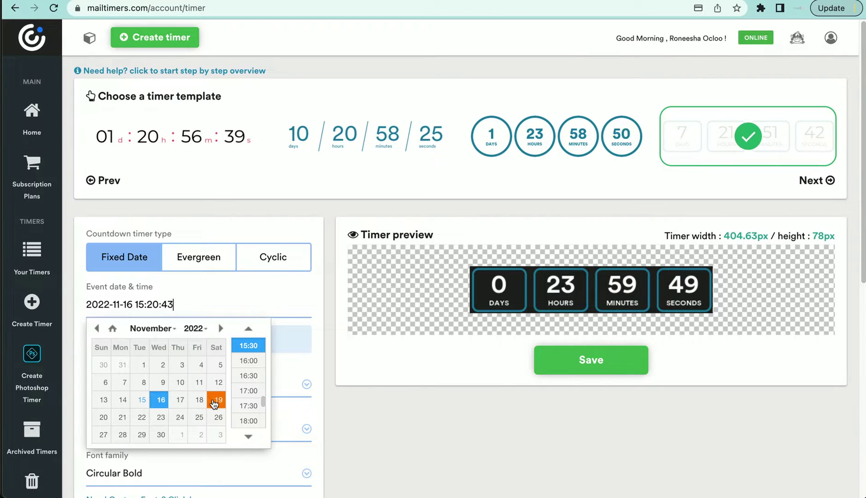
pyautogui.click(248, 328)
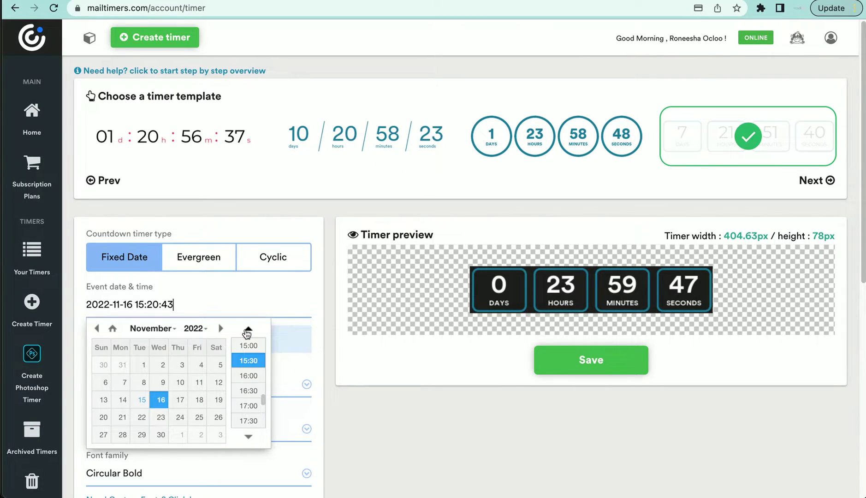
pyautogui.click(248, 329)
pyautogui.click(248, 329)
pyautogui.click(248, 328)
pyautogui.click(249, 329)
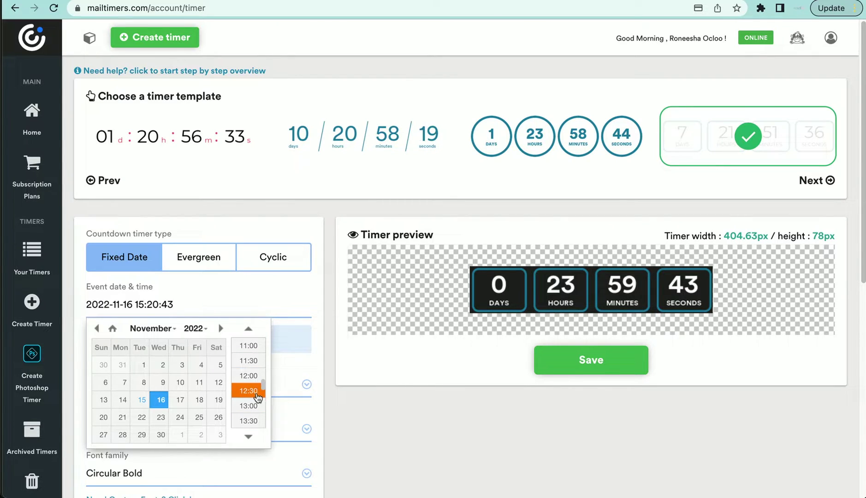
pyautogui.moveTo(263, 384); pyautogui.dragTo(268, 314)
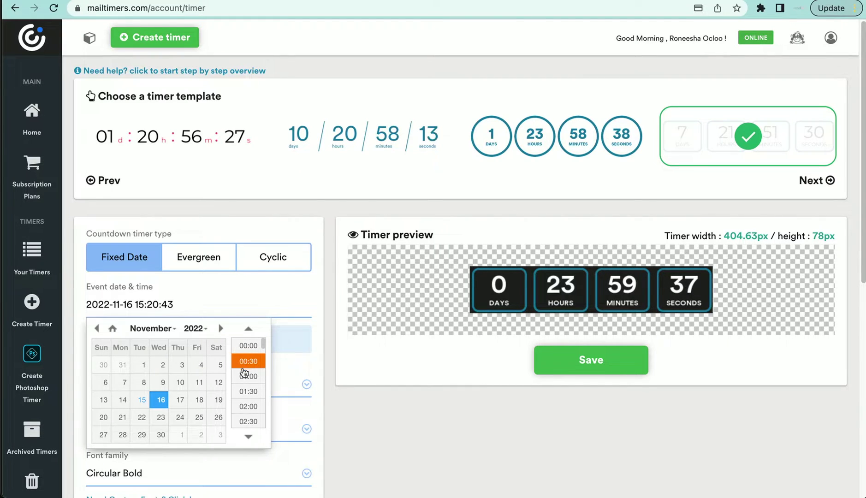
pyautogui.click(249, 437)
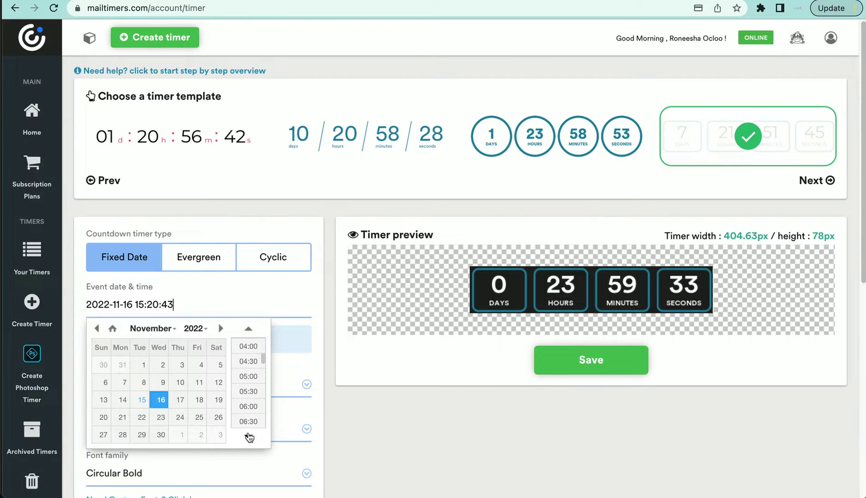
pyautogui.click(249, 437)
pyautogui.click(249, 437)
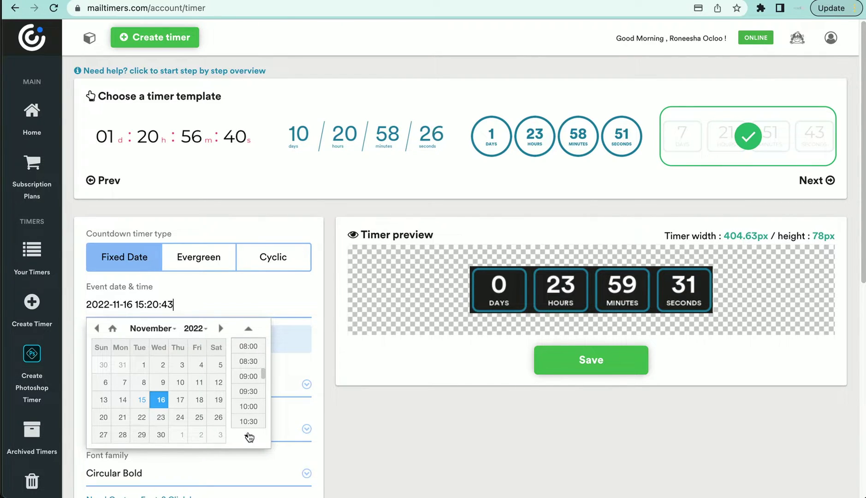
pyautogui.click(249, 436)
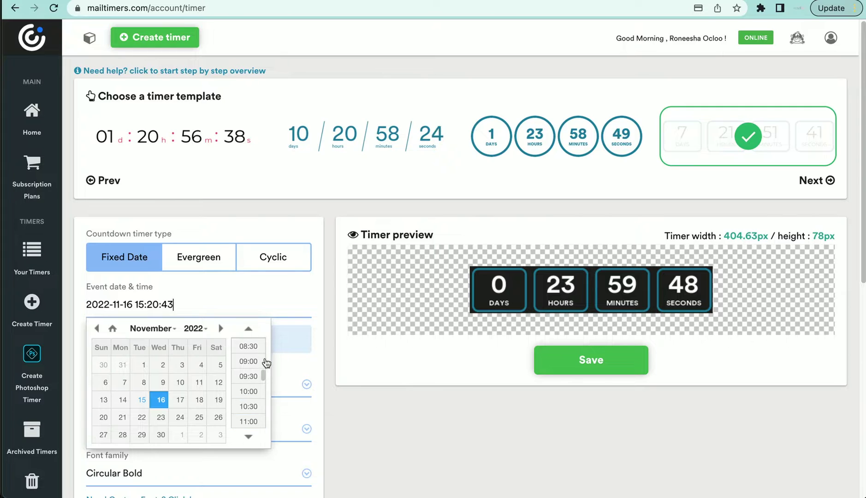
pyautogui.scroll(-8, 266, 368)
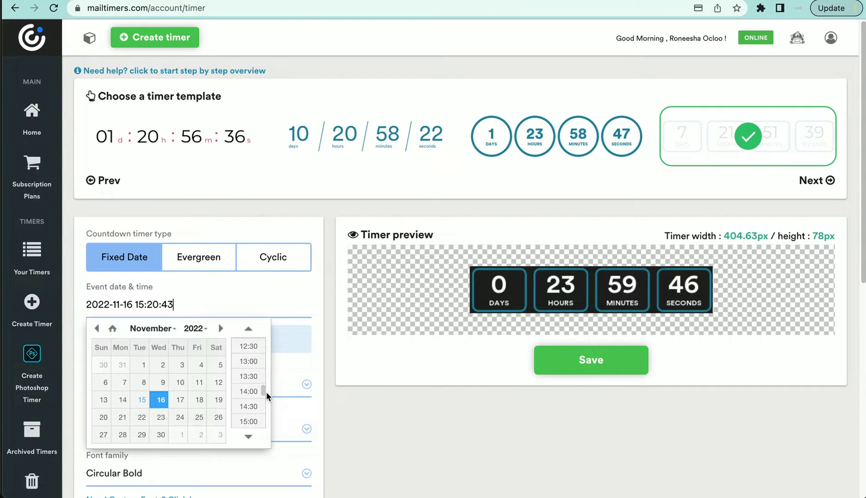
pyautogui.scroll(1, 240, 369)
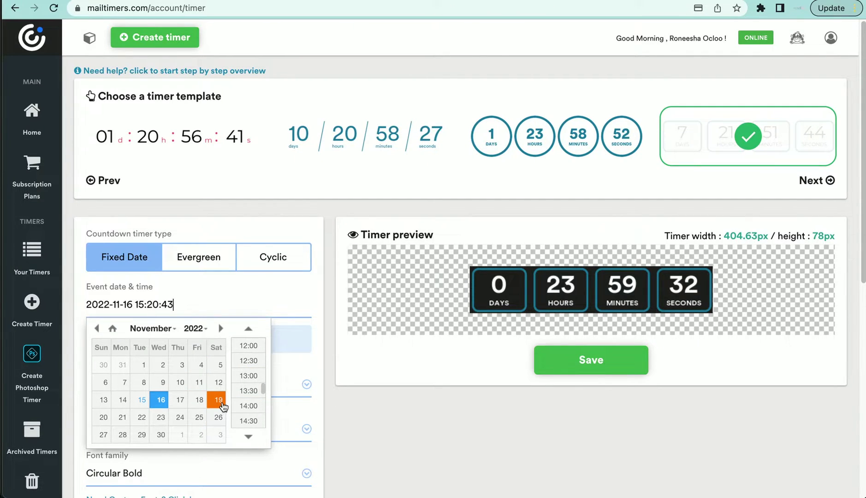
pyautogui.click(221, 402)
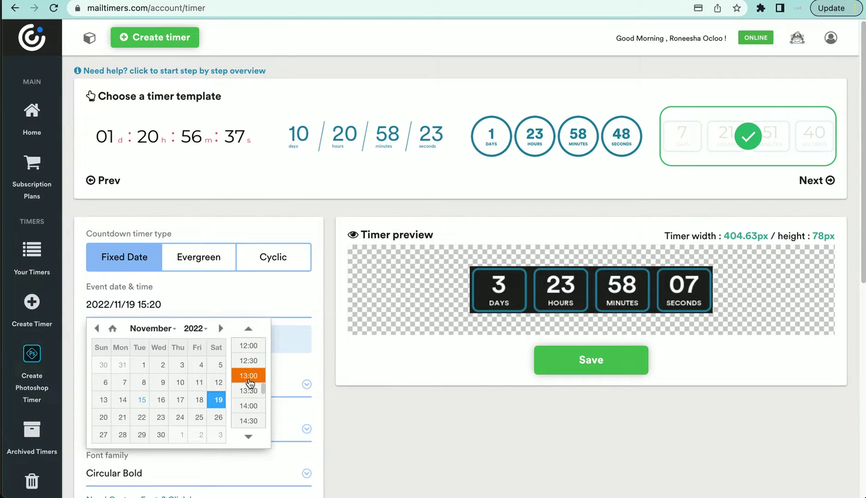
pyautogui.click(250, 347)
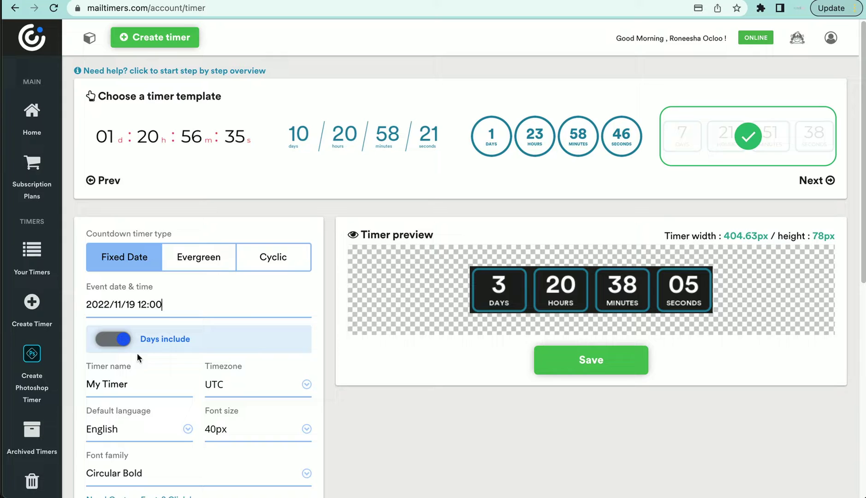
# Step: Rename the timer from My Timer to Flash Sale
pyautogui.click(141, 382)
pyautogui.press('super+a')
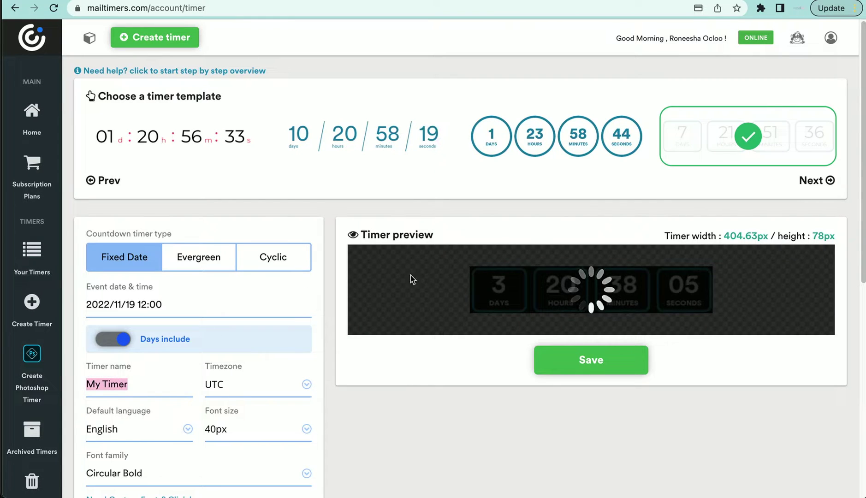
pyautogui.press('BackSpace')
pyautogui.write('Fla')
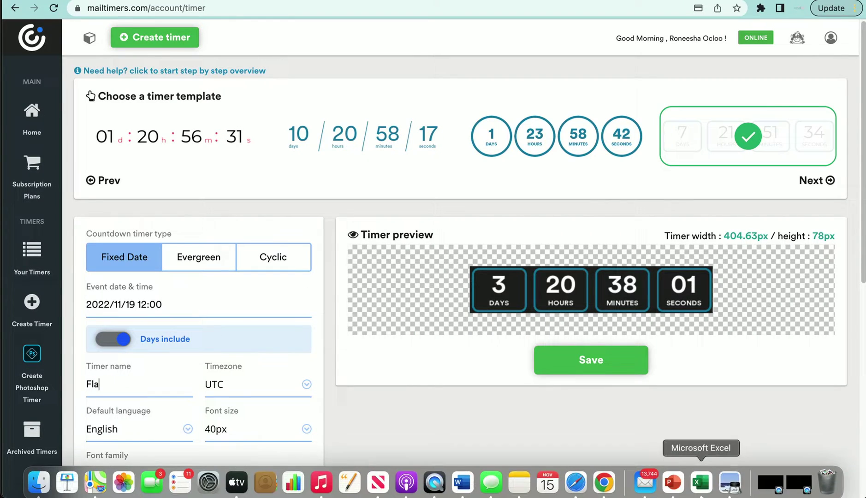
pyautogui.write('shS')
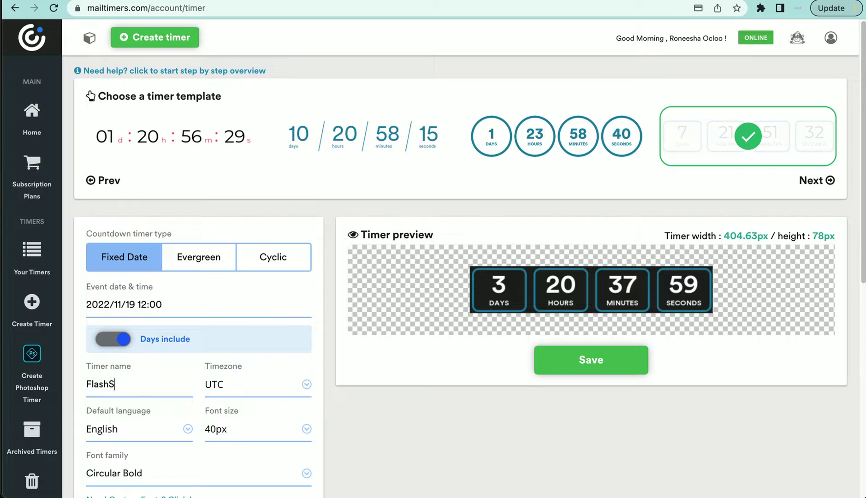
pyautogui.press('BackSpace')
pyautogui.write('Sale')
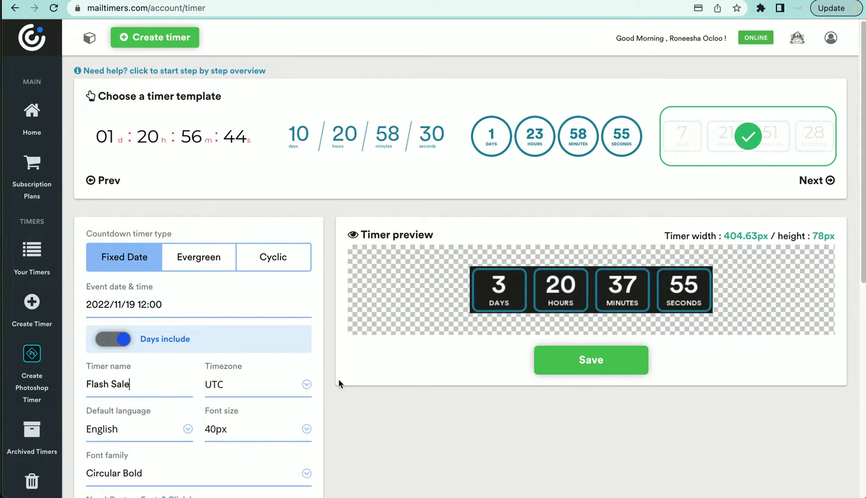
# Step: Choose (GMT-05:00) Eastern Time from the Timezone list
pyautogui.click(296, 386)
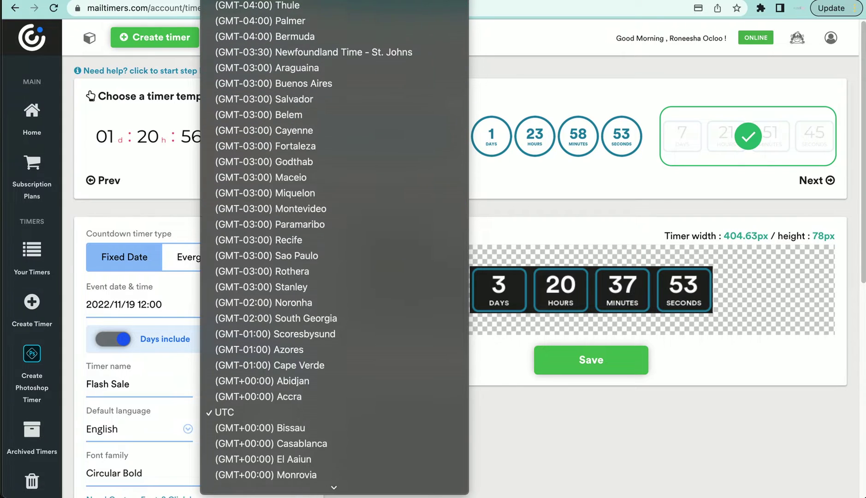
pyautogui.scroll(15, 334, 249)
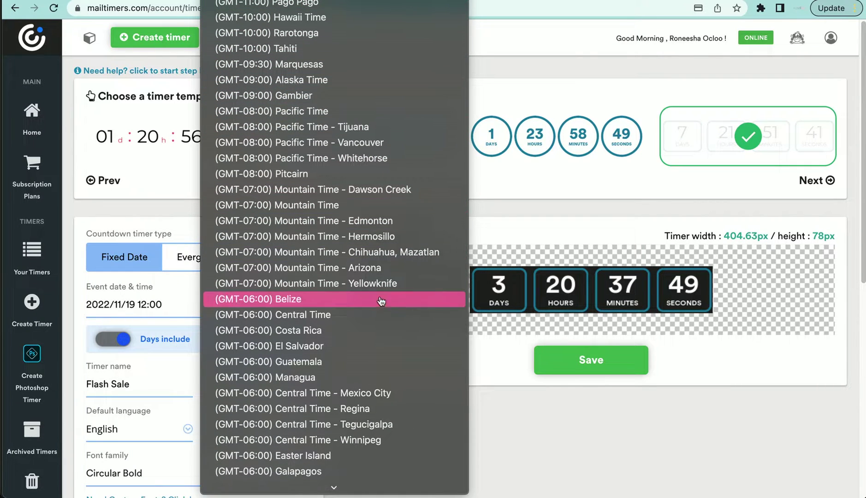
pyautogui.scroll(-3, 384, 323)
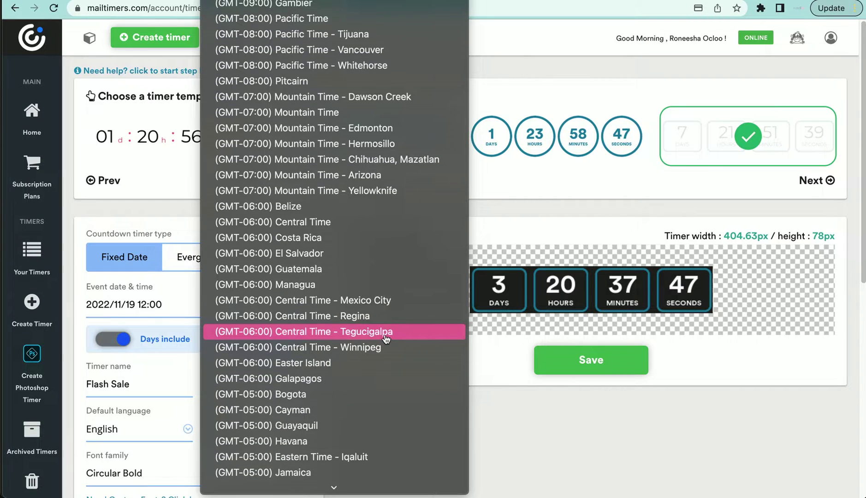
pyautogui.scroll(-3, 386, 339)
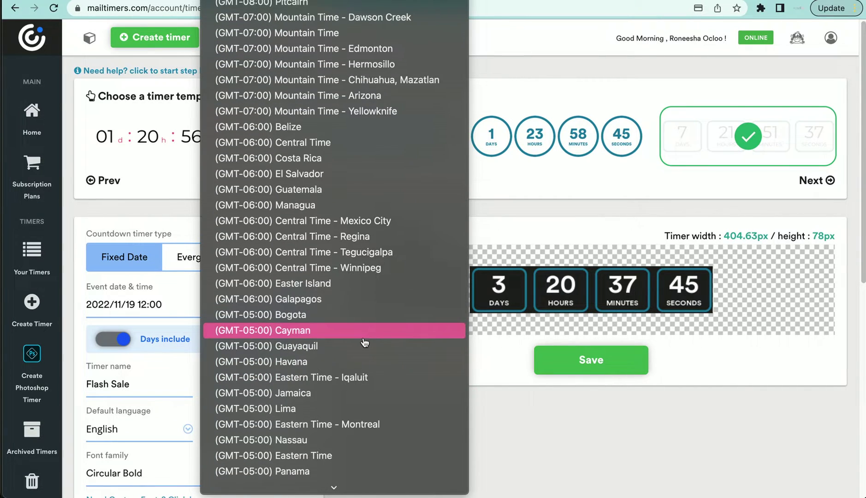
pyautogui.scroll(-2, 364, 343)
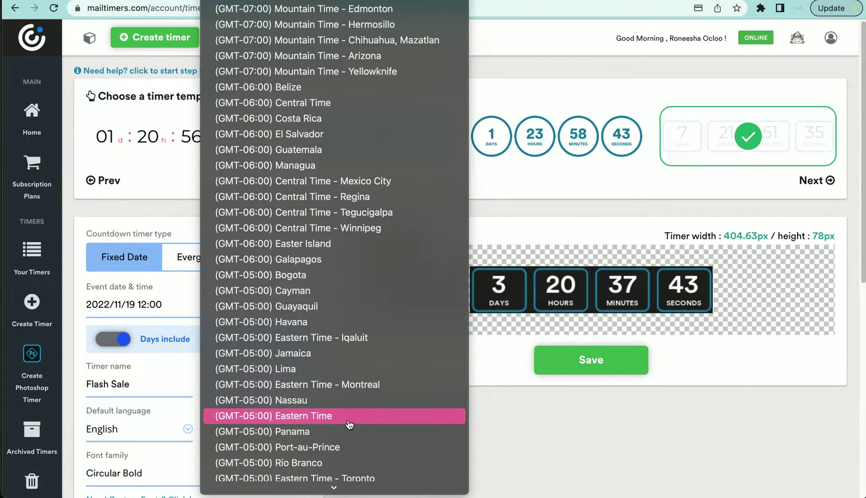
pyautogui.click(349, 424)
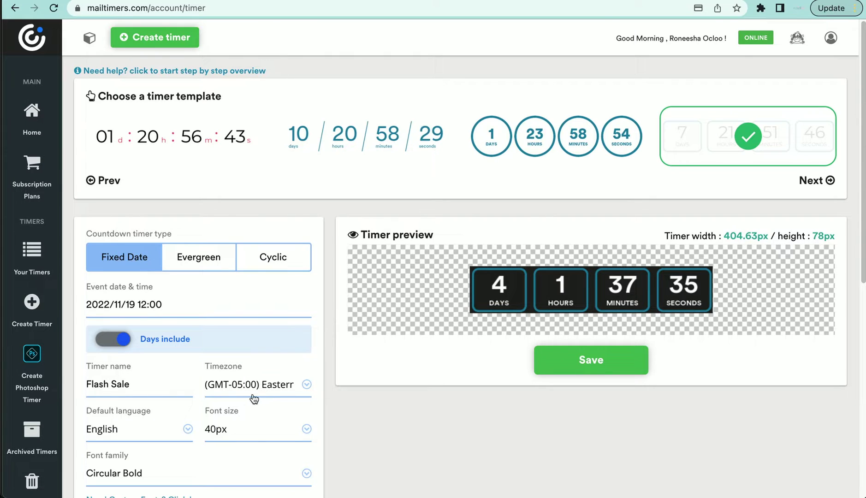
pyautogui.scroll(-3, 230, 369)
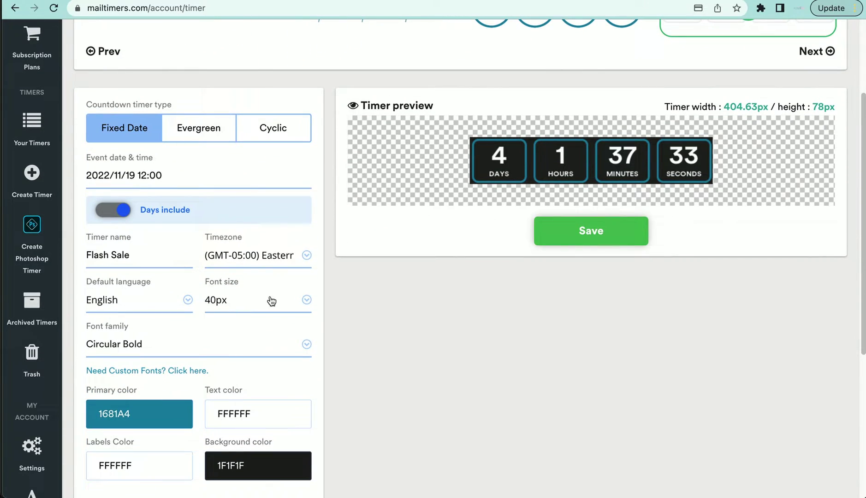
# Step: Try 50px, 35px and 44px font sizes, settling on 50px for the digits
pyautogui.click(276, 302)
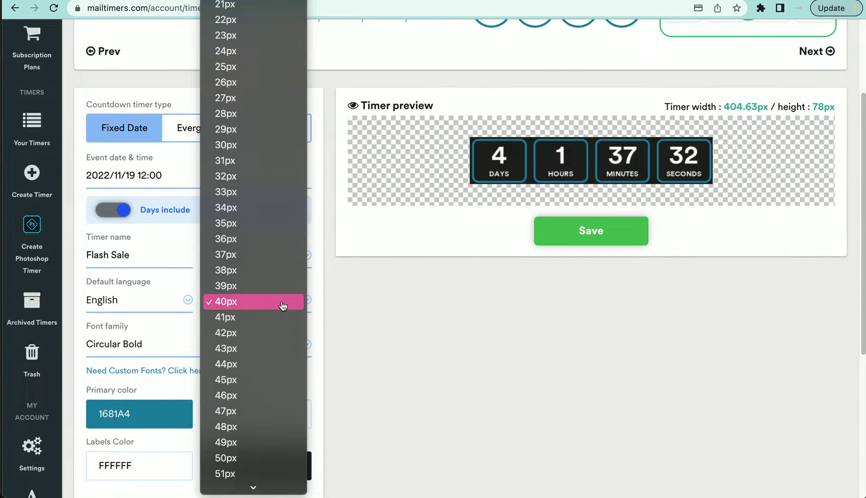
pyautogui.click(237, 457)
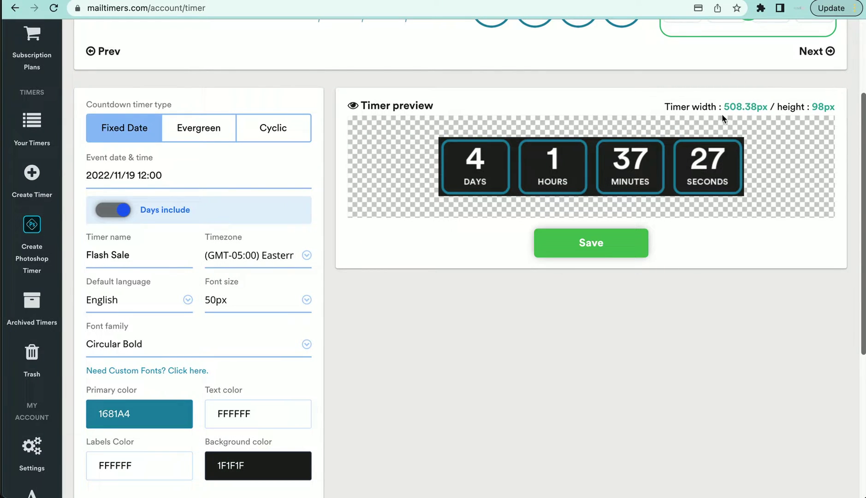
pyautogui.click(292, 309)
pyautogui.click(279, 67)
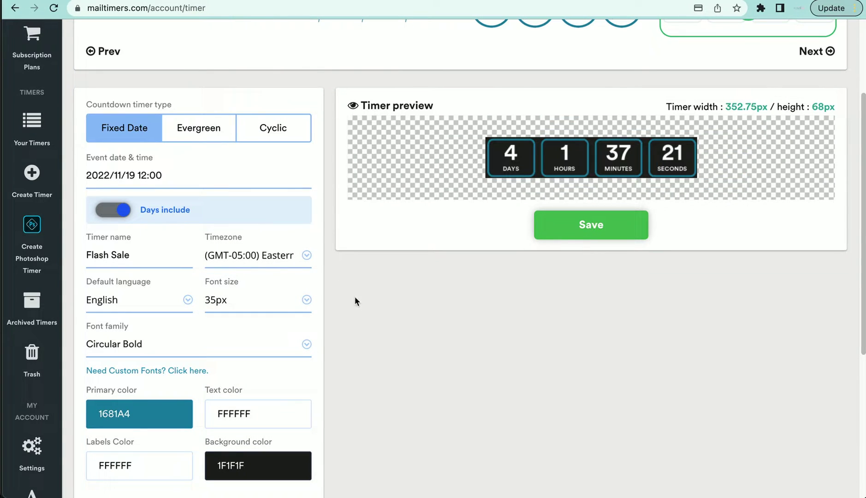
pyautogui.click(295, 302)
pyautogui.scroll(-4, 279, 376)
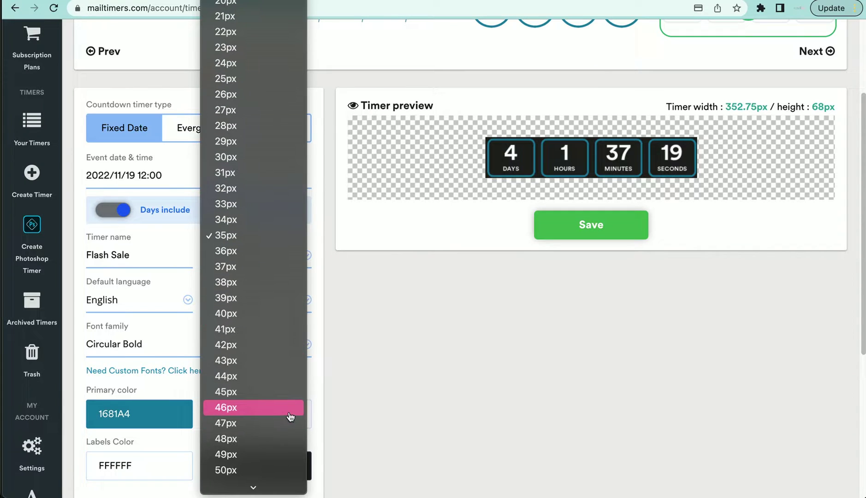
pyautogui.click(260, 381)
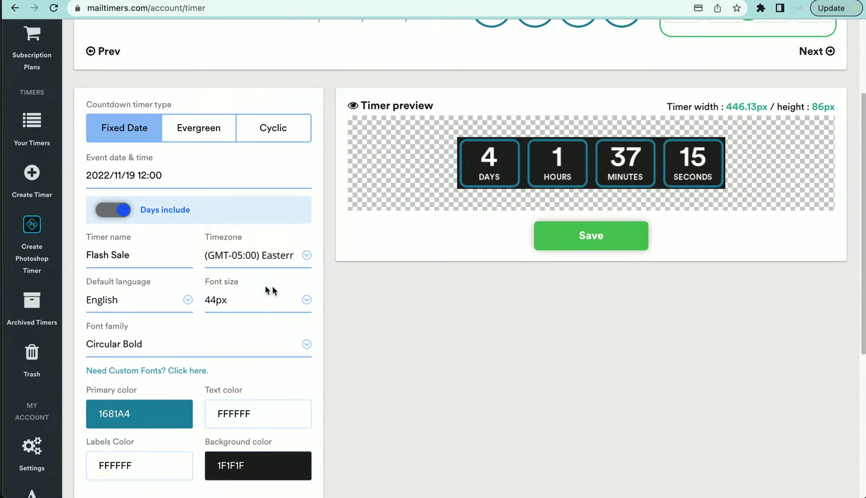
pyautogui.click(276, 301)
pyautogui.scroll(-1, 266, 422)
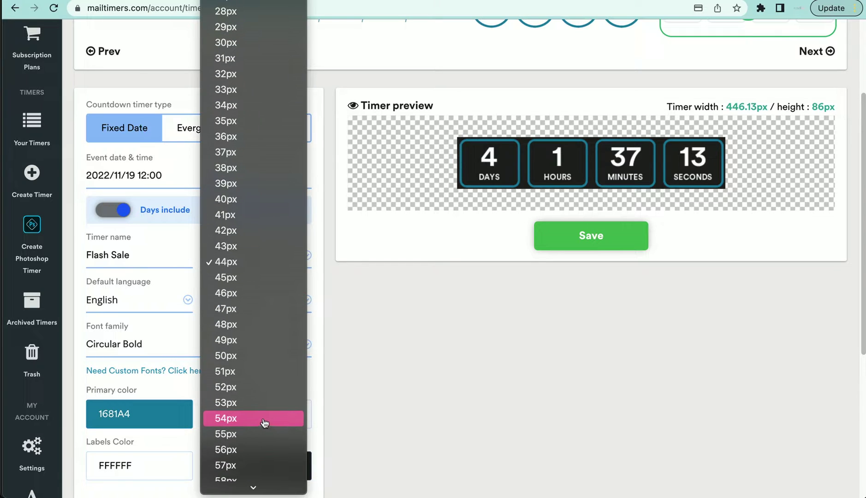
pyautogui.click(253, 360)
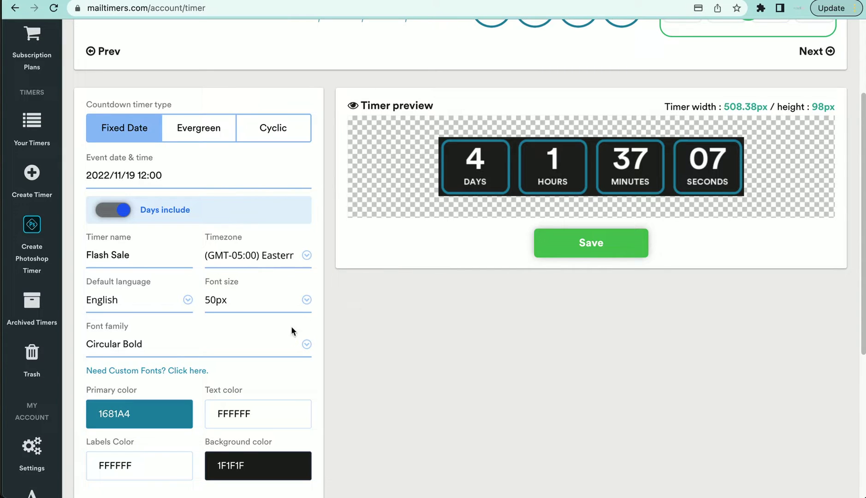
# Step: Try Nosifer Regular and then Revalia Regular as the timer font
pyautogui.click(295, 353)
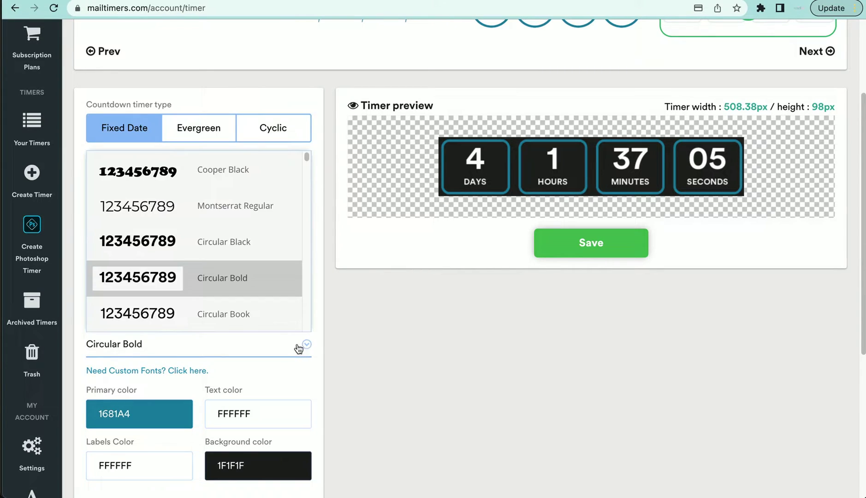
pyautogui.scroll(2, 275, 205)
pyautogui.scroll(-6, 272, 212)
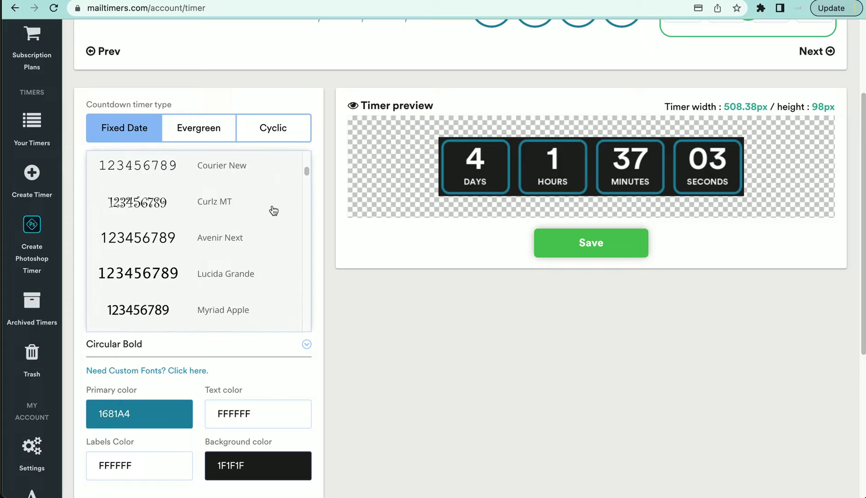
pyautogui.scroll(-8, 273, 210)
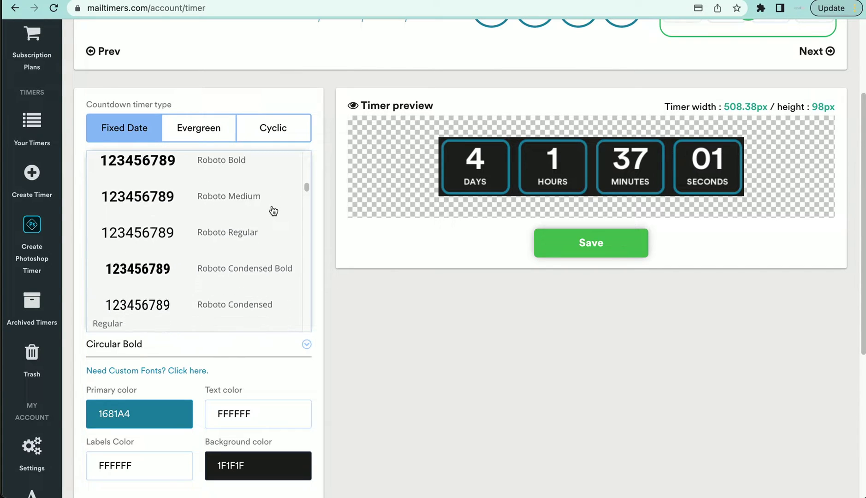
pyautogui.scroll(-10, 273, 210)
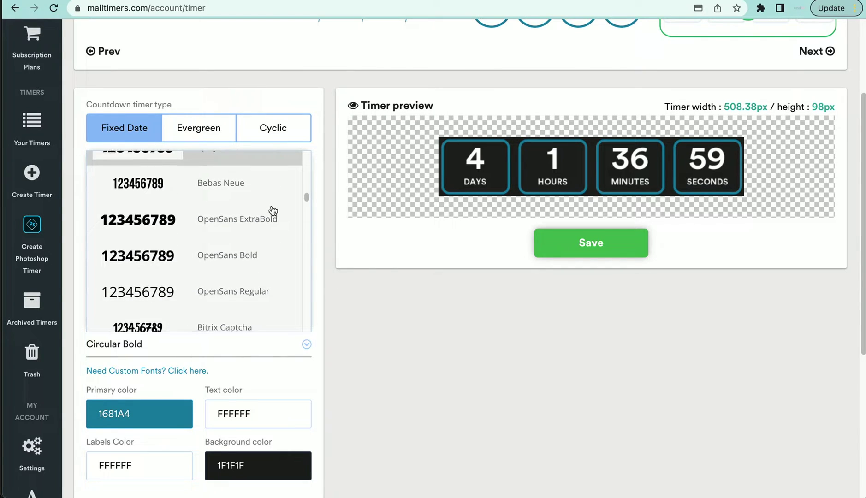
pyautogui.scroll(-4, 273, 210)
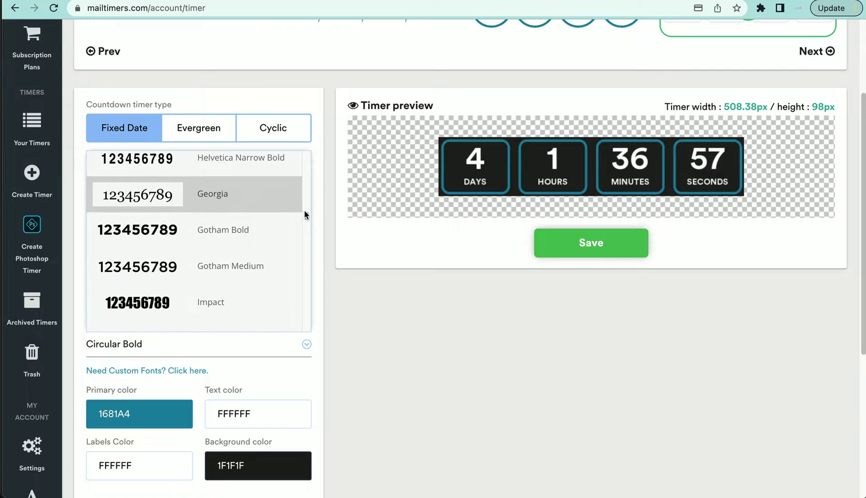
pyautogui.moveTo(307, 216); pyautogui.dragTo(307, 294)
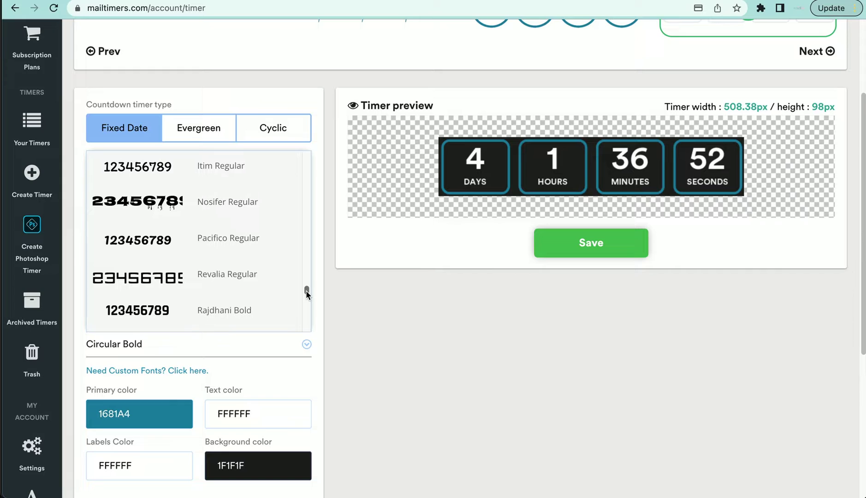
pyautogui.click(141, 201)
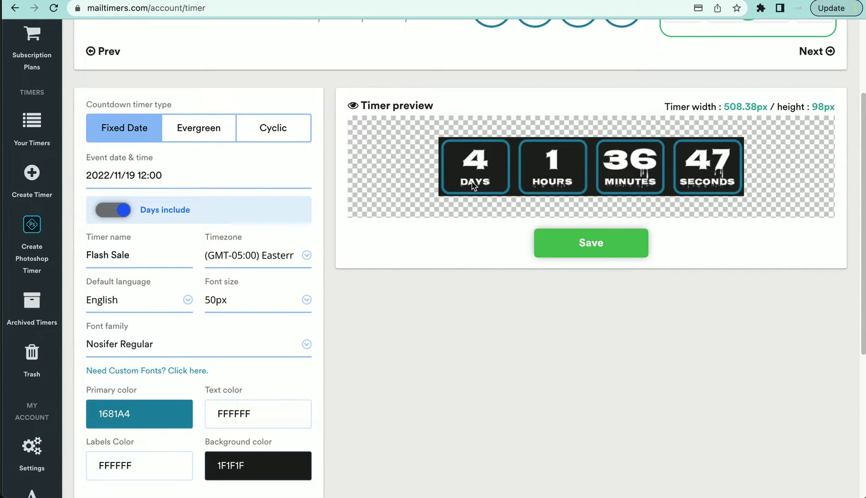
pyautogui.click(298, 344)
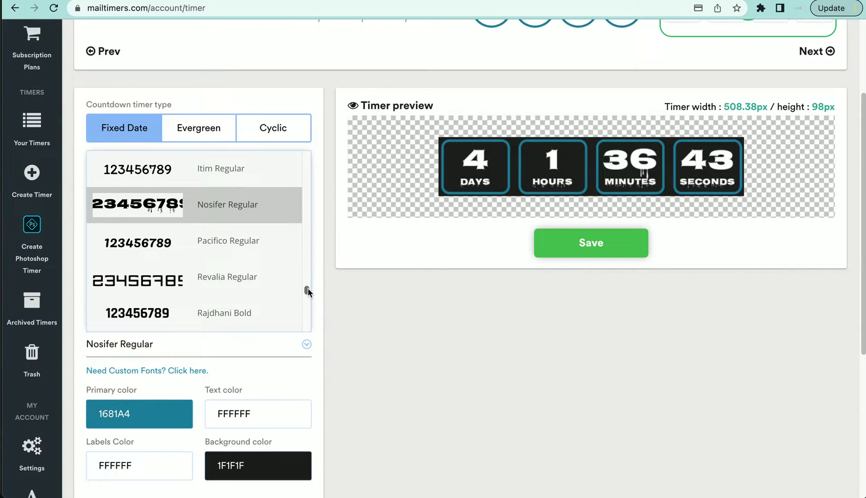
pyautogui.scroll(1, 307, 288)
pyautogui.click(236, 295)
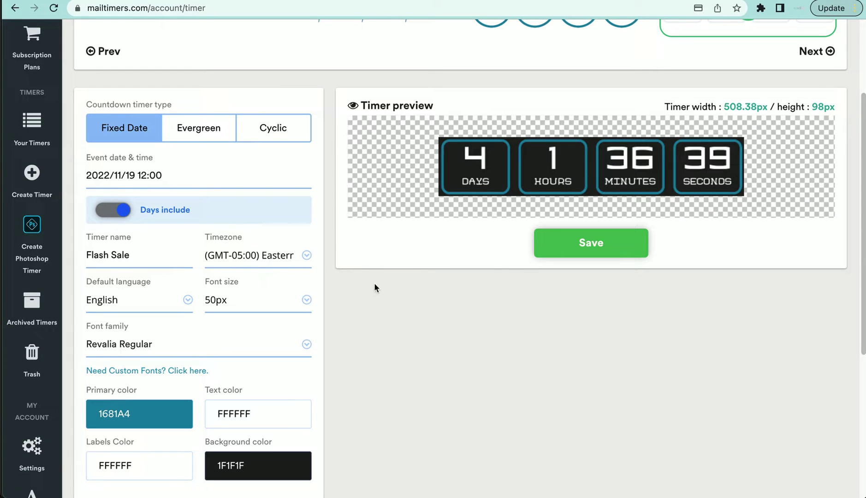
# Step: Switch the timer font to Montserrat Regular
pyautogui.click(306, 353)
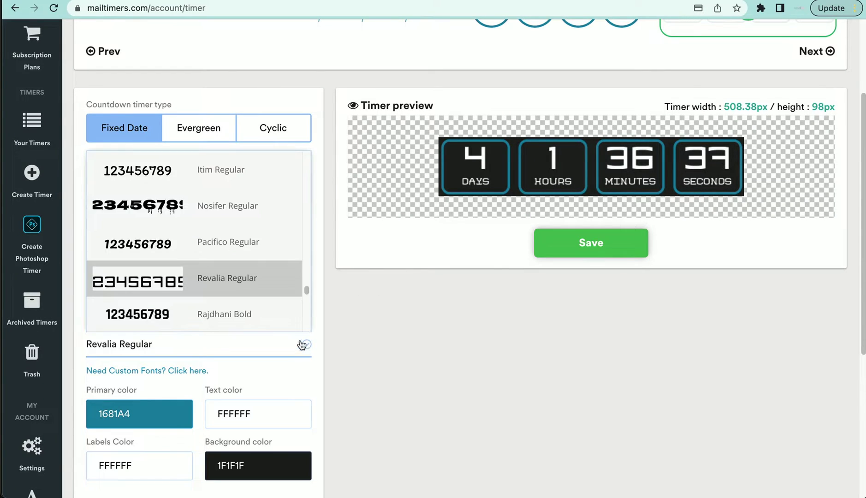
pyautogui.moveTo(306, 290); pyautogui.dragTo(300, 151)
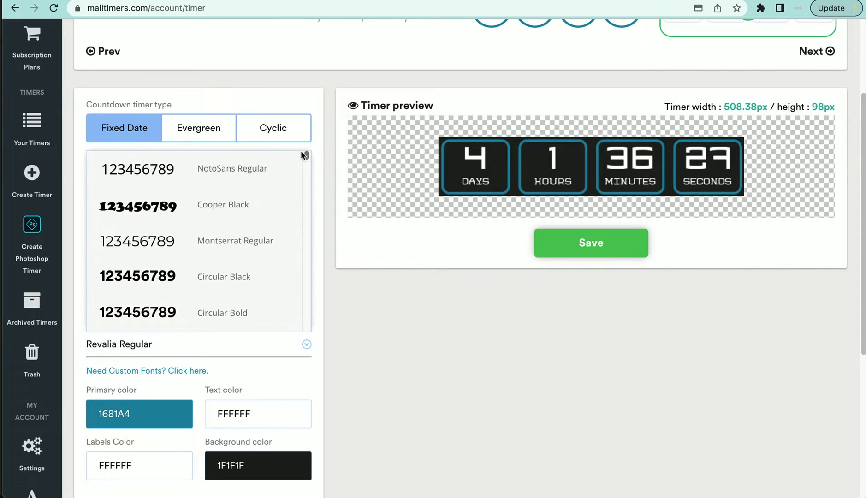
pyautogui.click(253, 251)
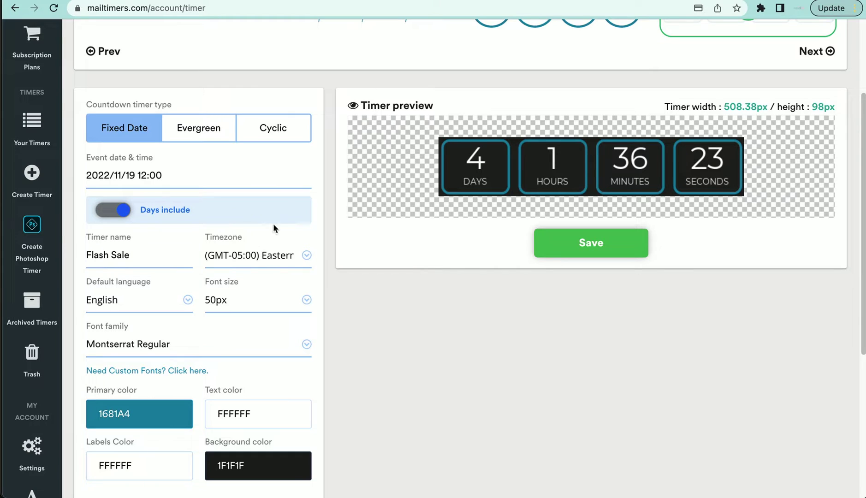
pyautogui.scroll(-3, 161, 378)
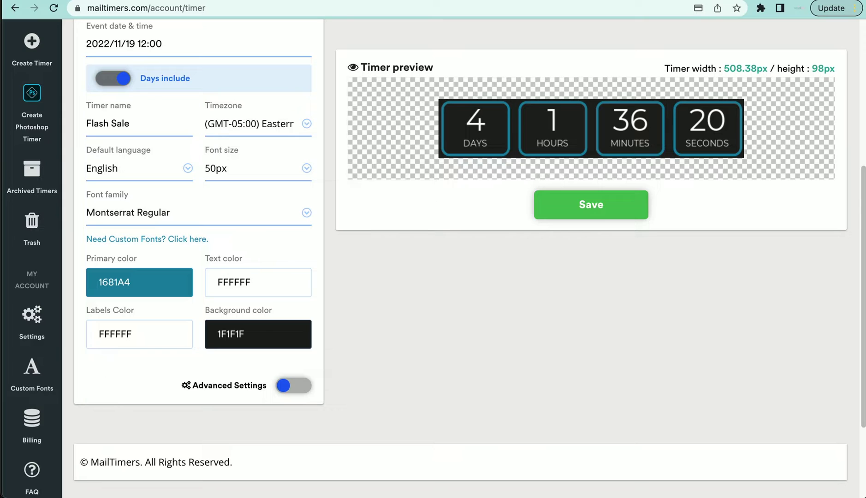
# Step: Switch to the Canva Brand page showing the logo's colour swatches
pyautogui.click(373, 2)
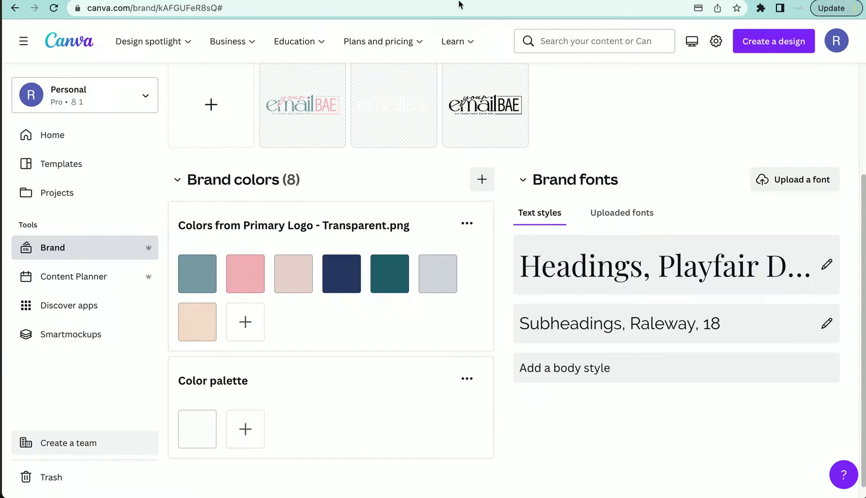
# Step: Copy the navy hex 2A3E6D from Canva and paste it as the timer's background colour
pyautogui.click(346, 280)
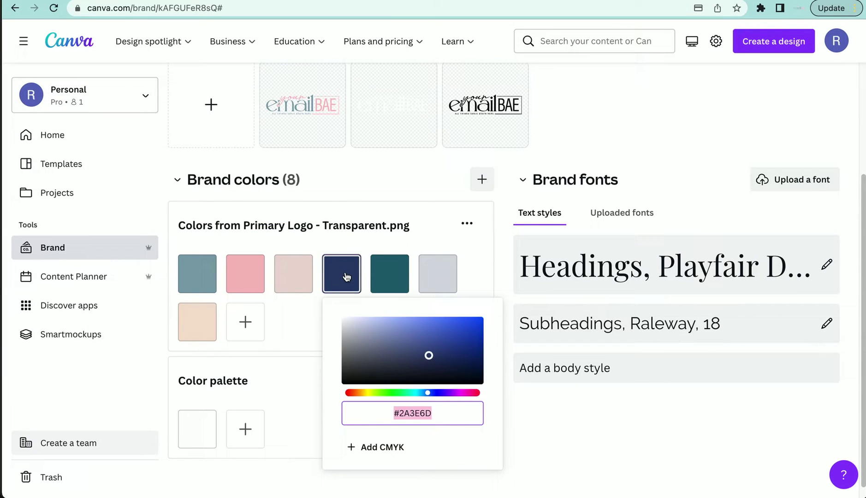
pyautogui.moveTo(435, 414); pyautogui.dragTo(396, 413)
pyautogui.rightClick(401, 407)
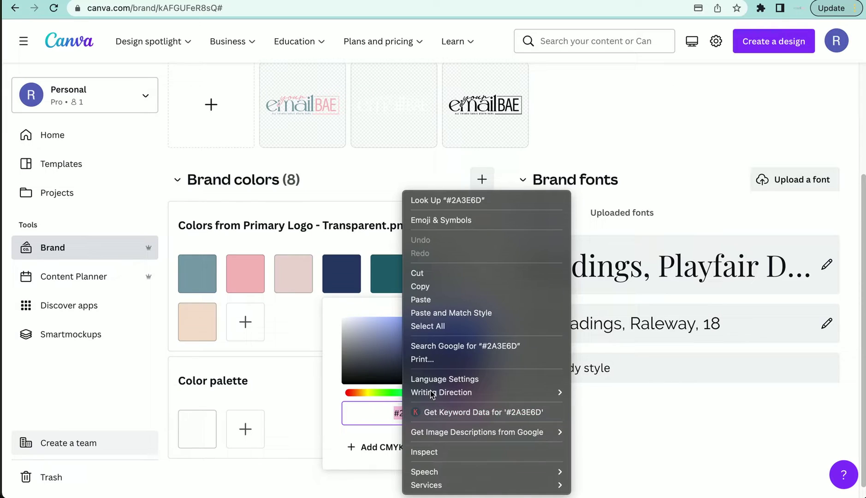
pyautogui.click(445, 286)
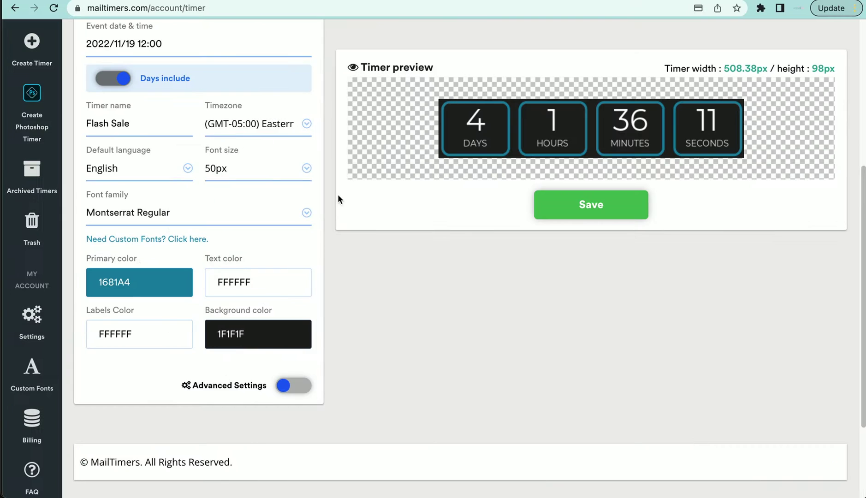
pyautogui.click(259, 332)
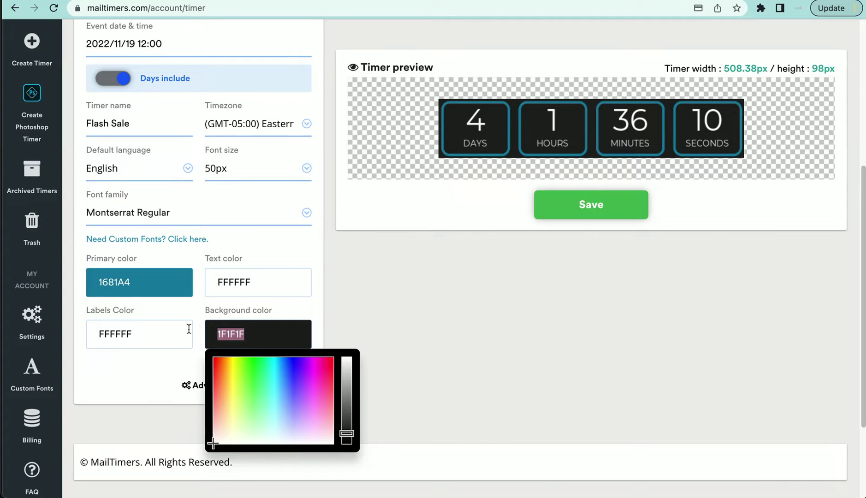
pyautogui.press('BackSpace')
pyautogui.press('super+v')
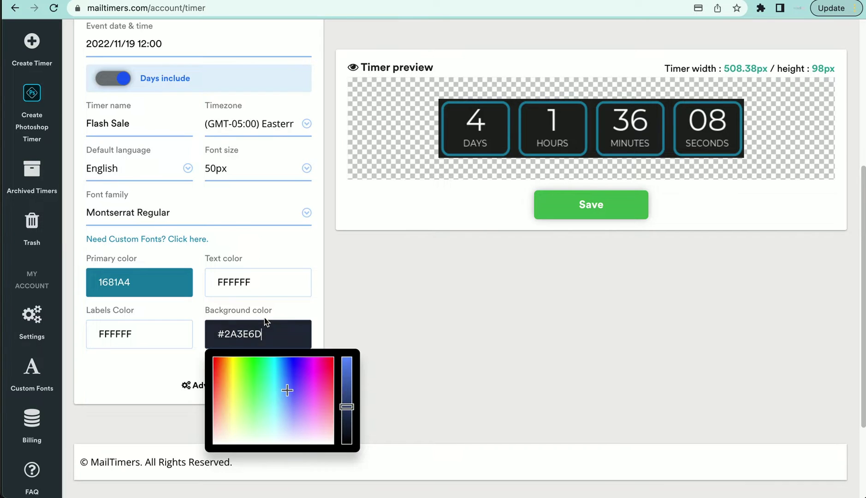
pyautogui.click(407, 358)
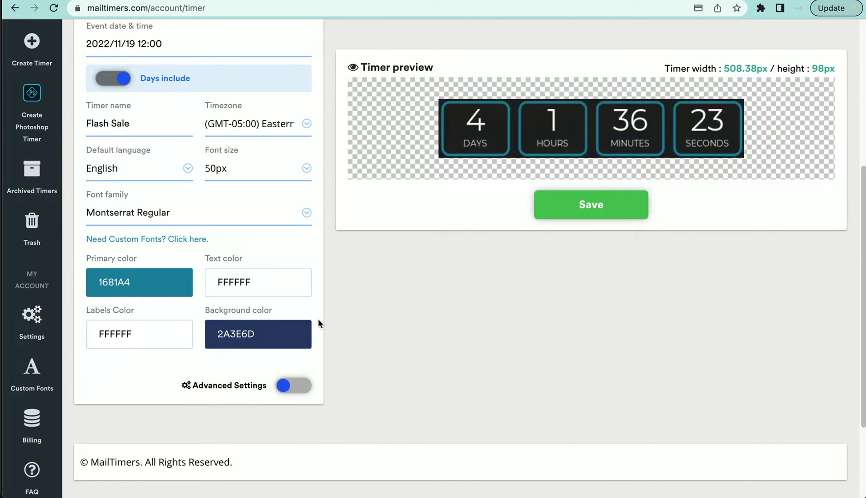
# Step: Copy the pink brand colour's hex code F9BDBF from the Canva brand page
pyautogui.hotkey('ctrl', 'Tab')
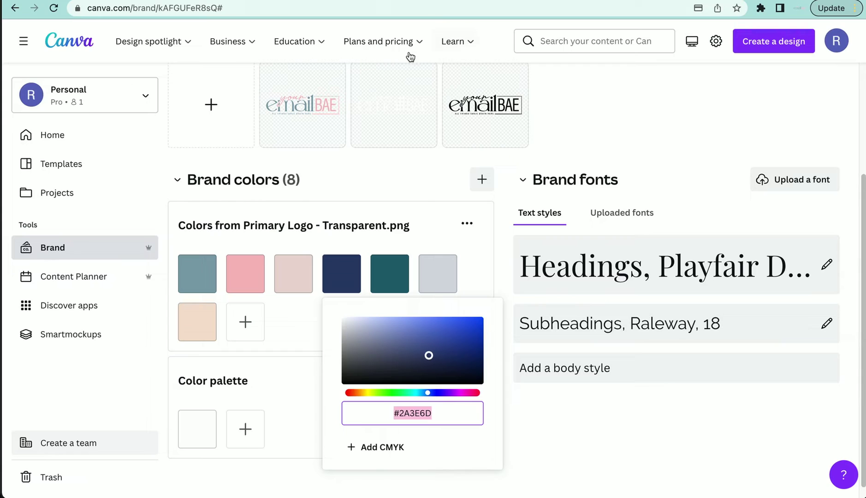
pyautogui.click(258, 277)
pyautogui.click(342, 416)
pyautogui.moveTo(342, 416); pyautogui.dragTo(281, 411)
pyautogui.rightClick(310, 412)
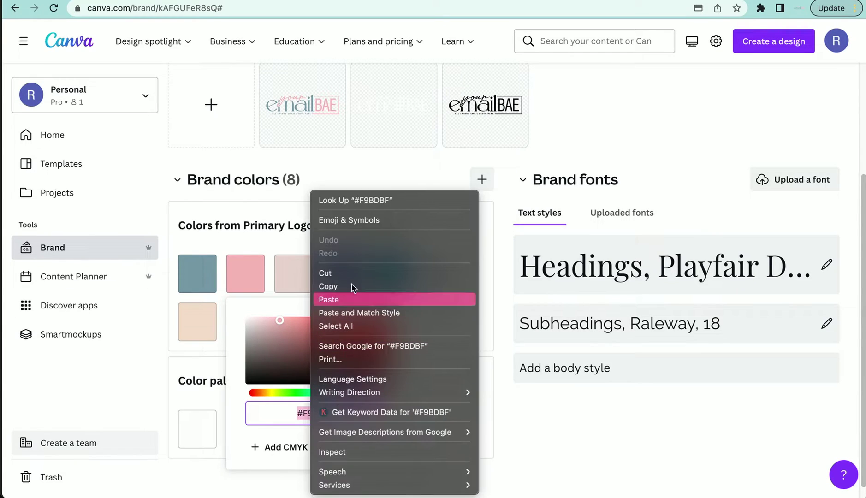
pyautogui.click(325, 286)
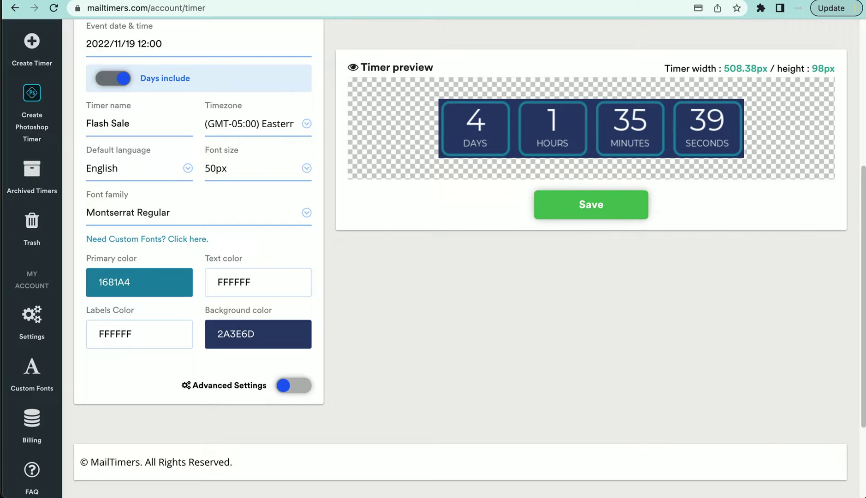
# Step: Replace the MailTimers primary colour 1681A4 with F9BDBF to give the timer boxes pink borders
pyautogui.click(113, 288)
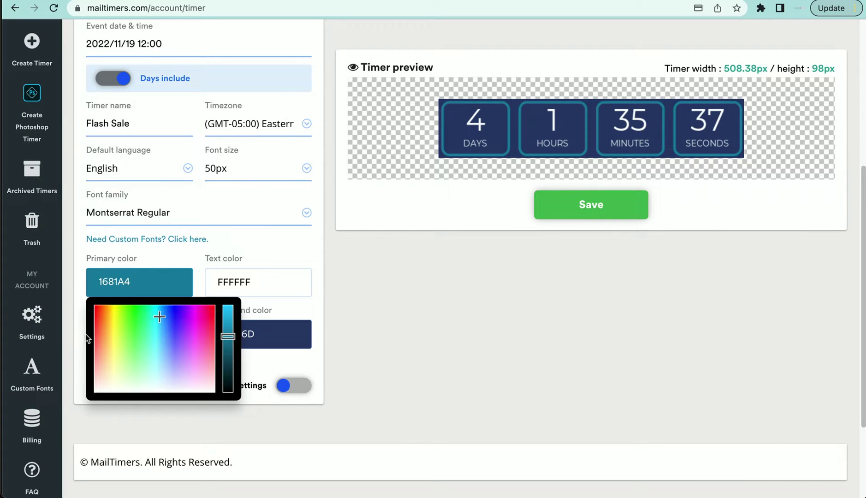
pyautogui.moveTo(149, 289); pyautogui.dragTo(79, 291)
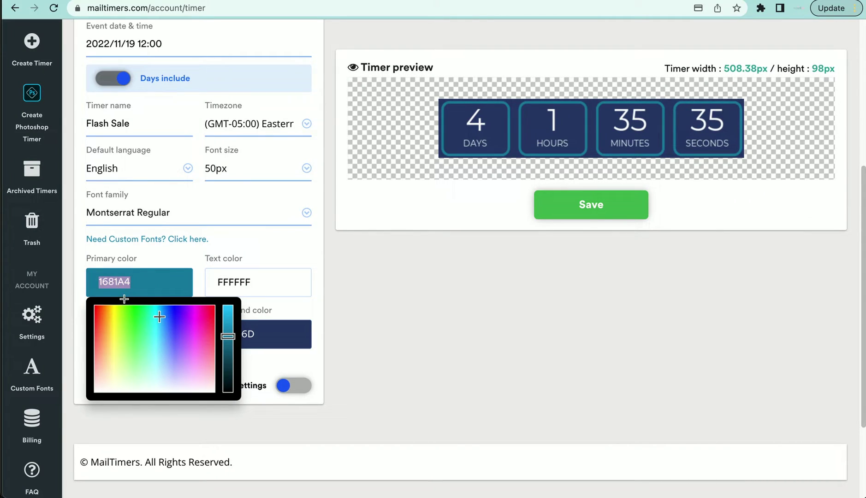
pyautogui.press('BackSpace')
pyautogui.press('super+v')
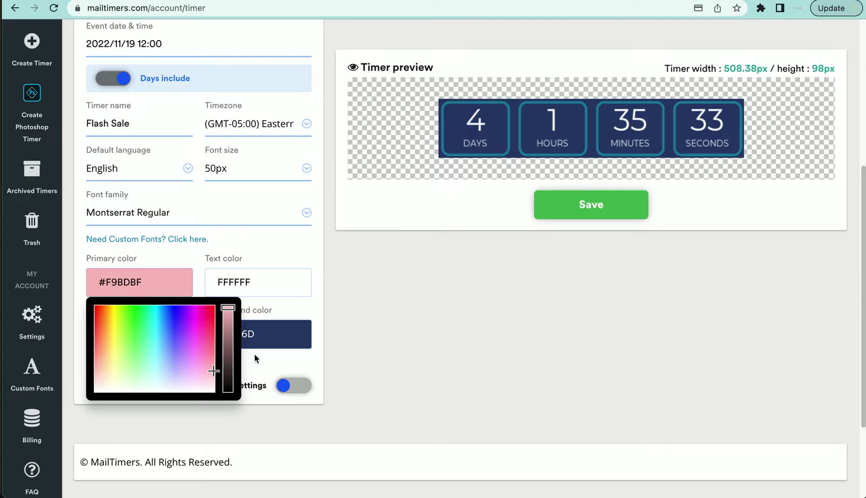
pyautogui.click(314, 307)
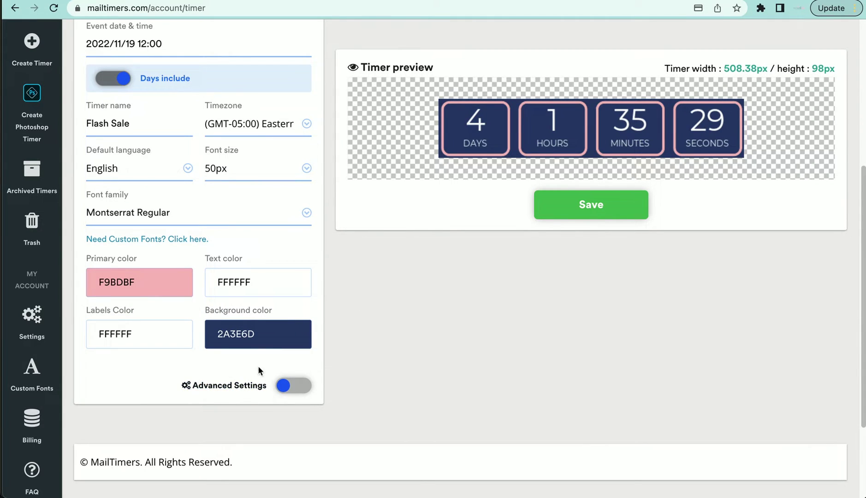
# Step: Switch on Advanced Settings to show the extra timer options
pyautogui.click(277, 390)
pyautogui.scroll(-3, 183, 372)
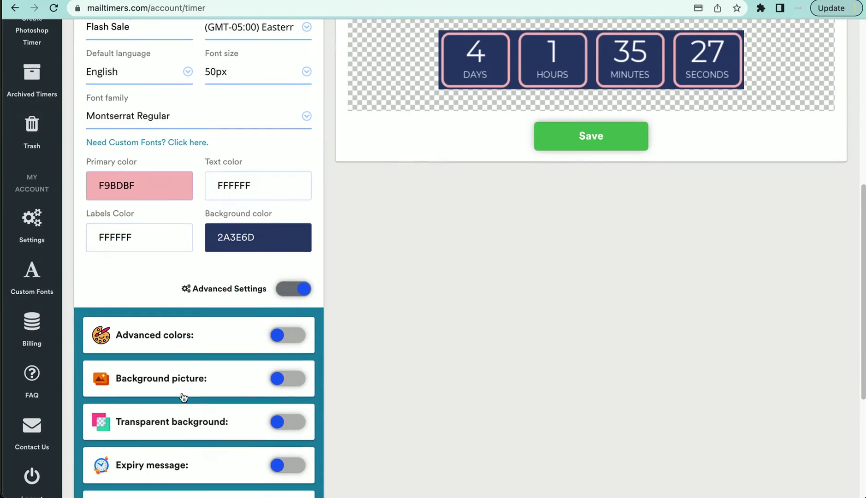
pyautogui.scroll(-3, 185, 364)
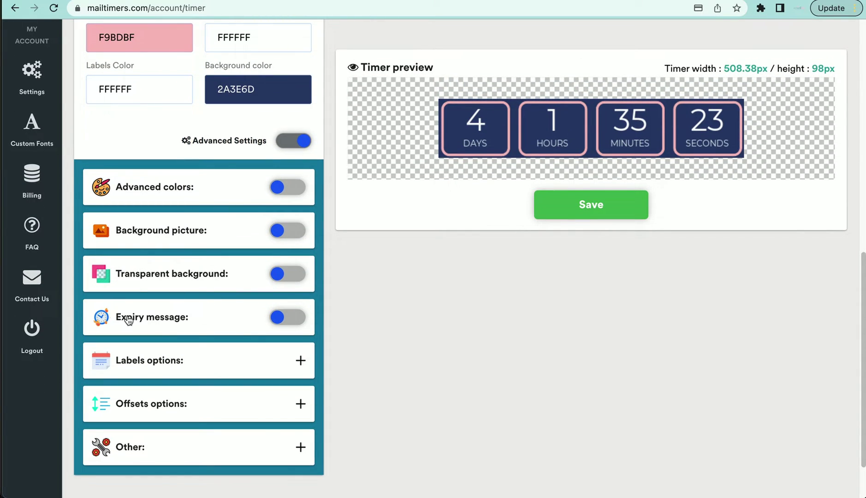
# Step: Turn on the expiry message and clear its default text
pyautogui.click(160, 327)
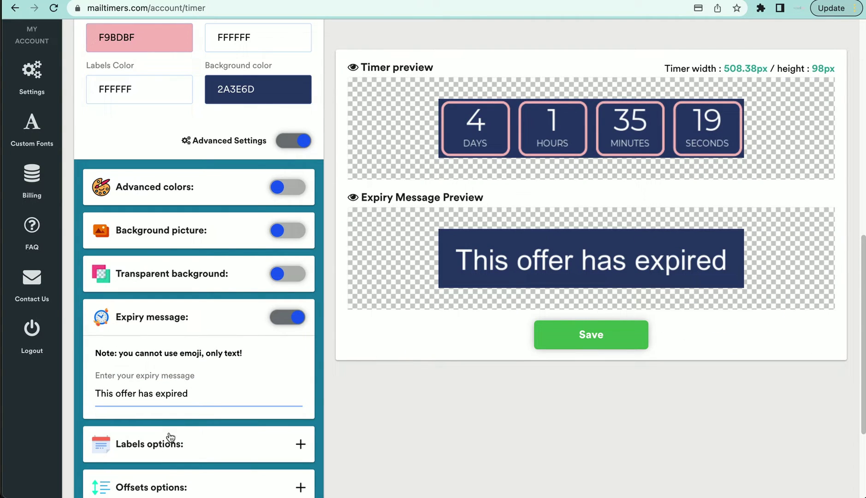
pyautogui.moveTo(200, 400); pyautogui.dragTo(76, 384)
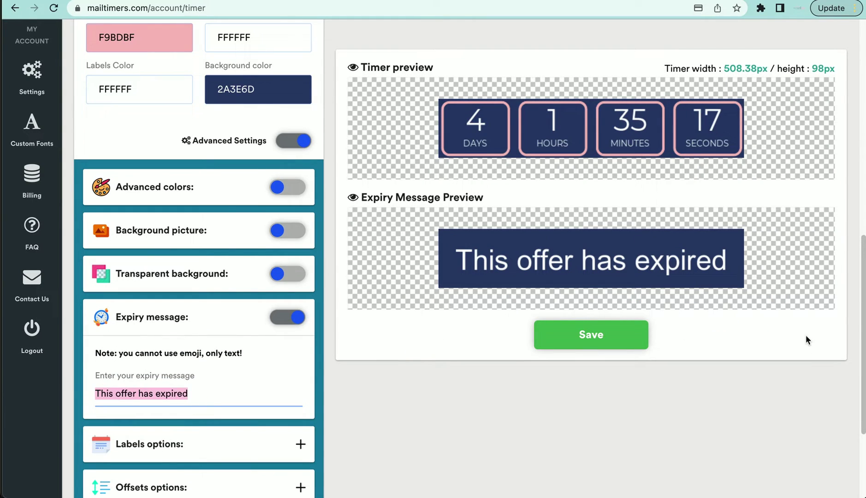
pyautogui.press('BackSpace')
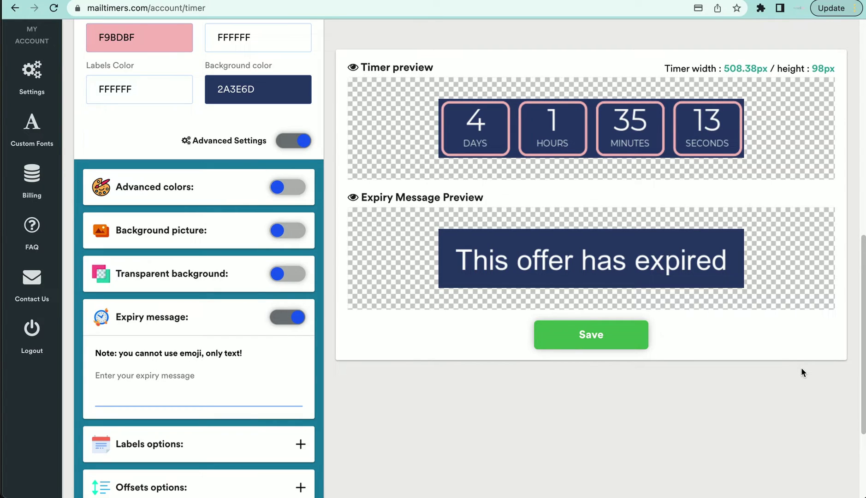
# Step: Enter 'YOU MISSED OUT ON THIS FLASH SALE' as the expiry message and save the timer
pyautogui.write('YOU')
pyautogui.press('BackSpace')
pyautogui.press('BackSpace')
pyautogui.write('O')
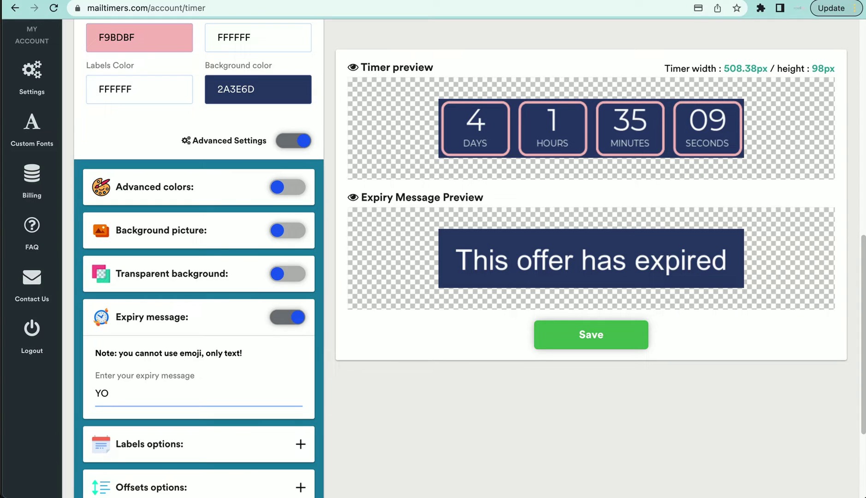
pyautogui.write('U MISSED OUT ON')
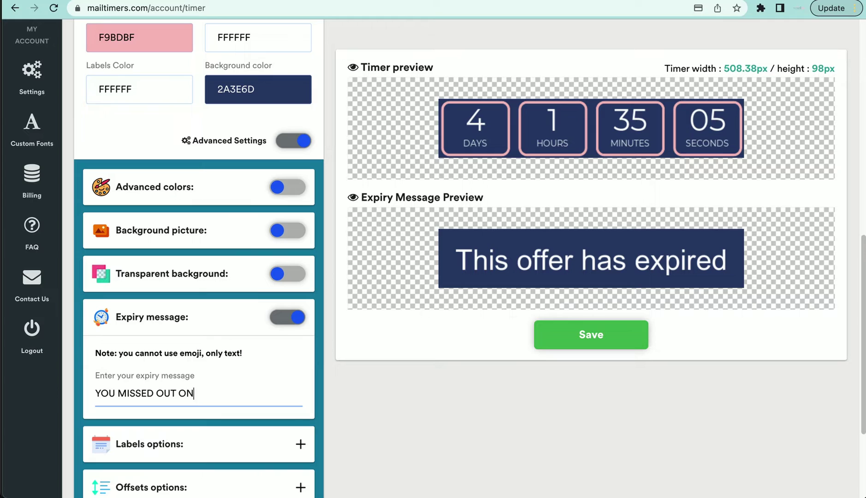
pyautogui.write(' THIS FLAS')
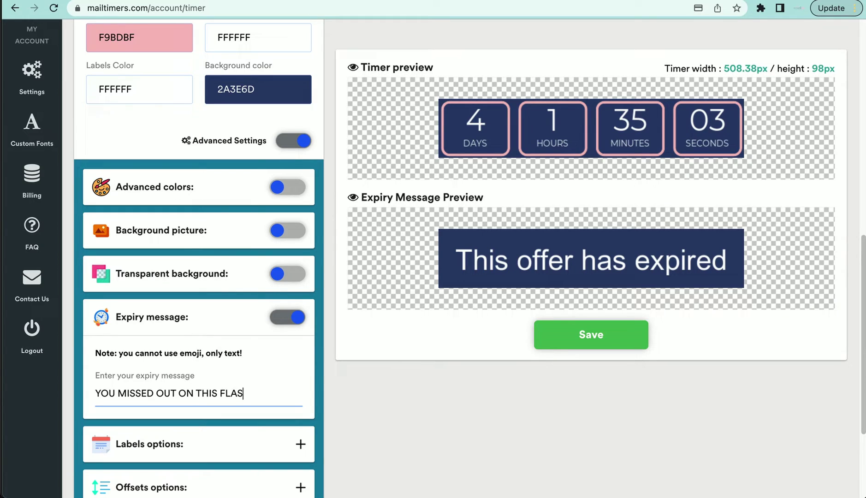
pyautogui.write(' H')
pyautogui.press('BackSpace')
pyautogui.press('BackSpace')
pyautogui.write('H SALE')
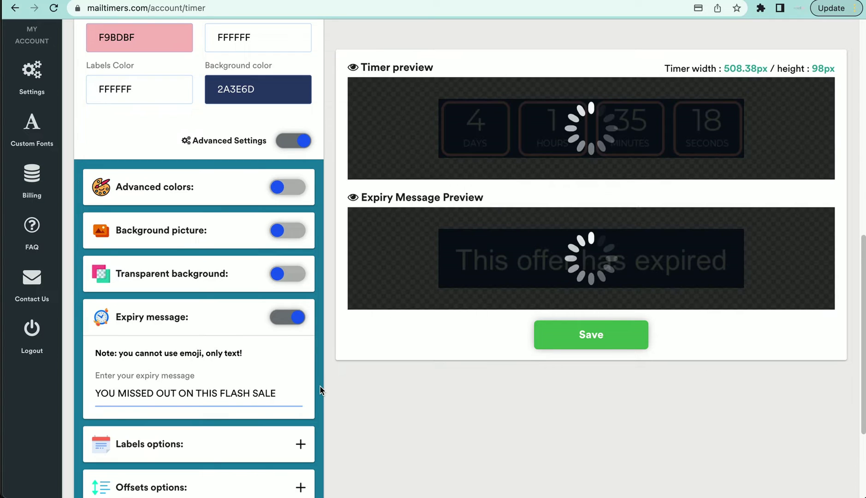
pyautogui.click(325, 384)
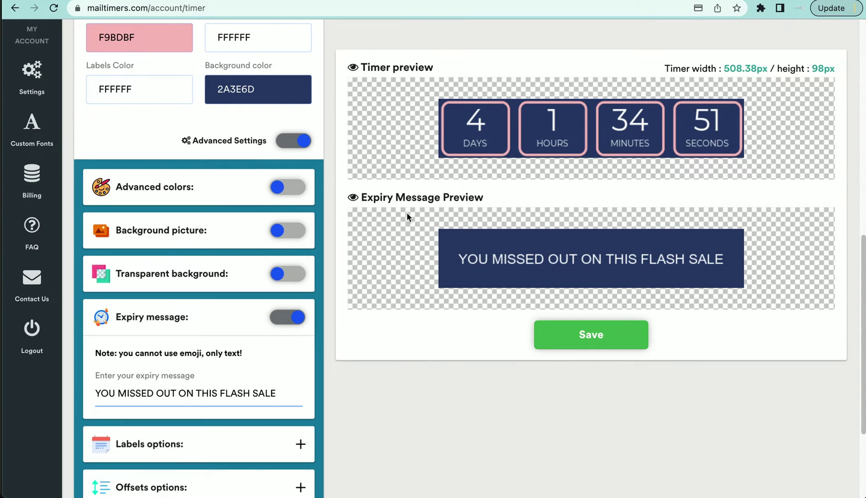
pyautogui.click(577, 343)
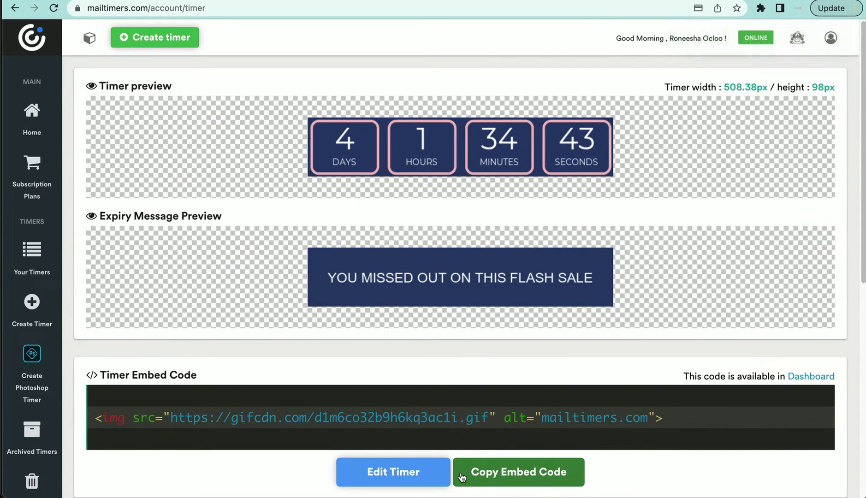
# Step: Copy the Flash Sale timer's embed code and return to the Klaviyo email editor
pyautogui.doubleClick(534, 479)
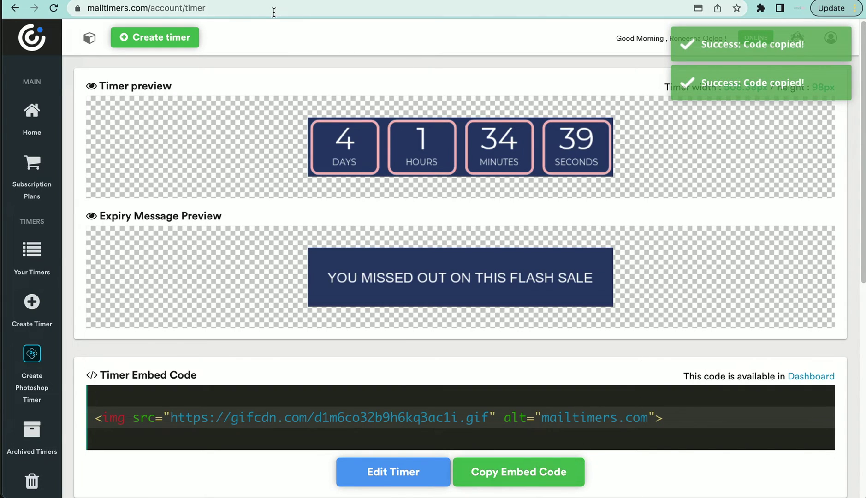
pyautogui.hotkey('ctrl', 'Tab')
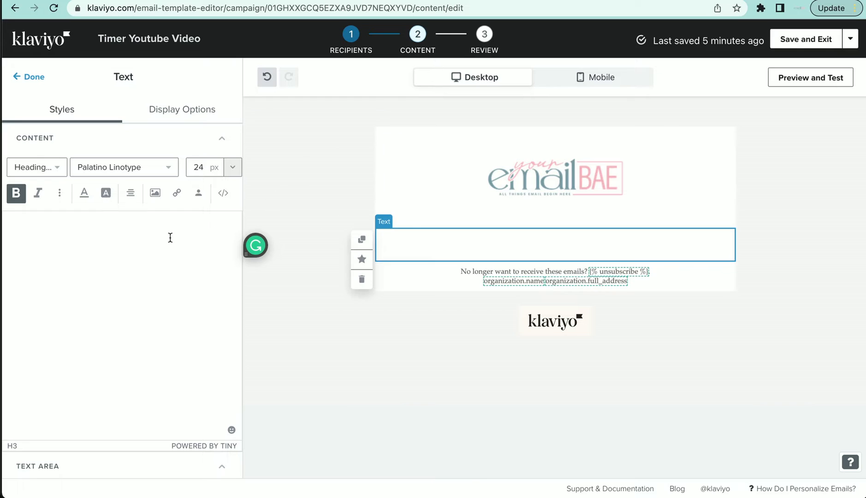
# Step: Replace the text block's placeholder <h3> source code with the pasted timer embed code
pyautogui.click(224, 195)
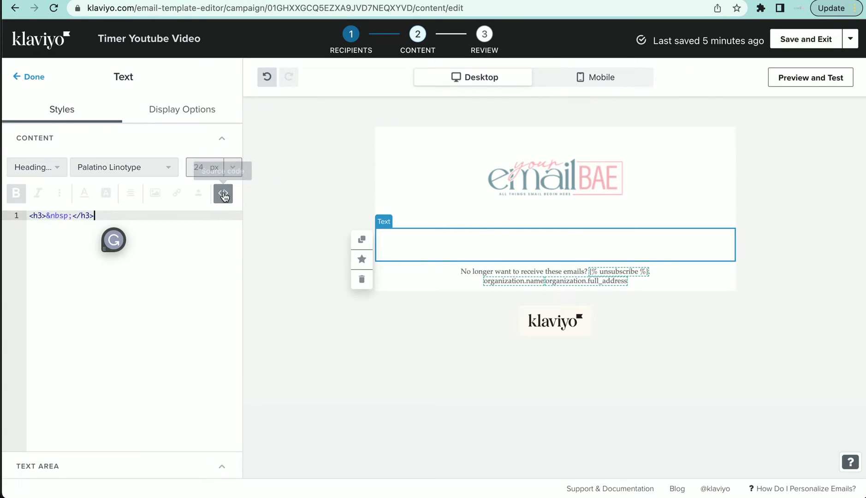
pyautogui.tripleClick(65, 214)
pyautogui.moveTo(65, 214); pyautogui.dragTo(127, 216)
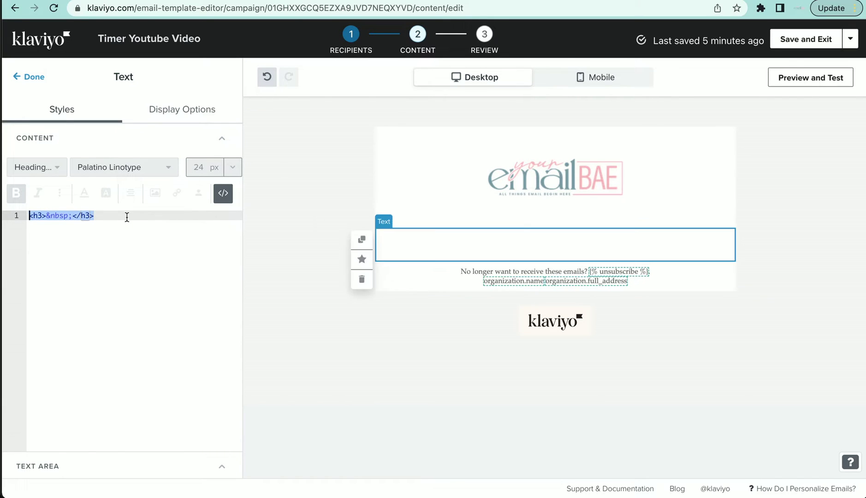
pyautogui.click(128, 216)
pyautogui.tripleClick(127, 216)
pyautogui.press('BackSpace')
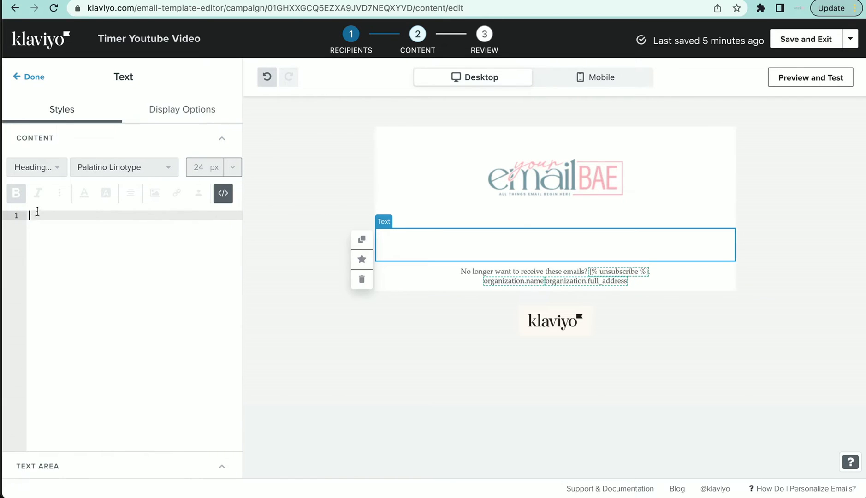
pyautogui.press('super+v')
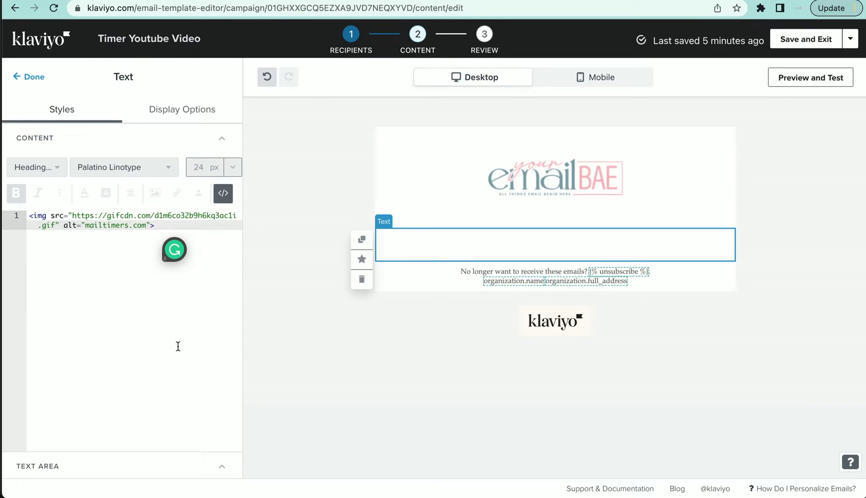
pyautogui.click(320, 342)
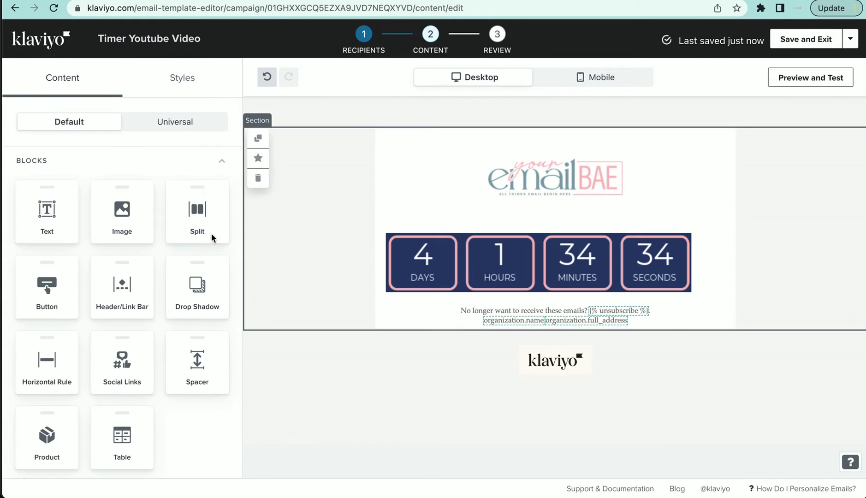
# Step: Centre-align the countdown timer image within its block
pyautogui.click(438, 257)
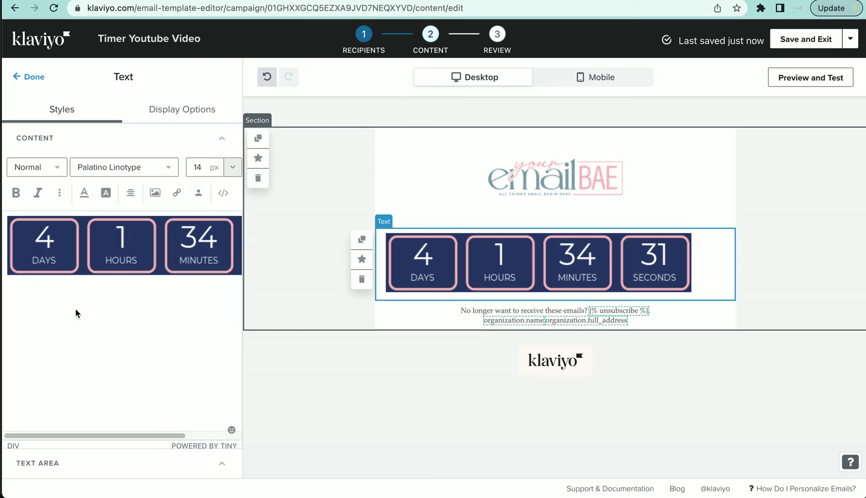
pyautogui.click(129, 194)
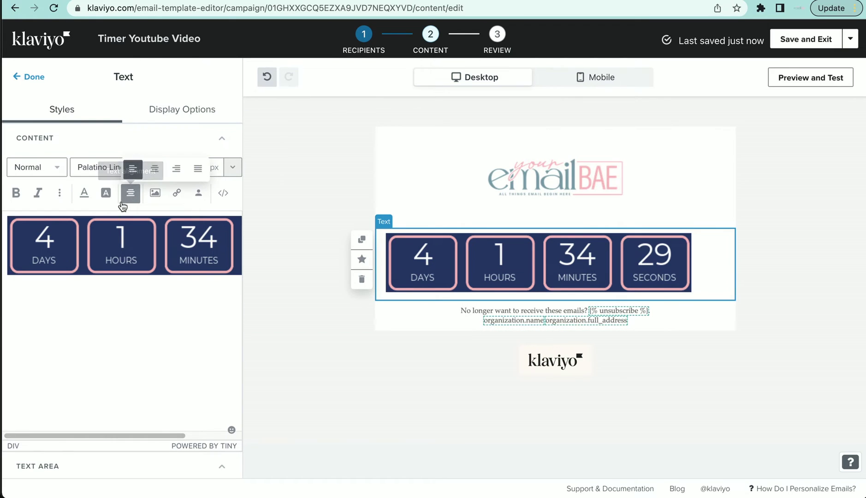
pyautogui.click(161, 174)
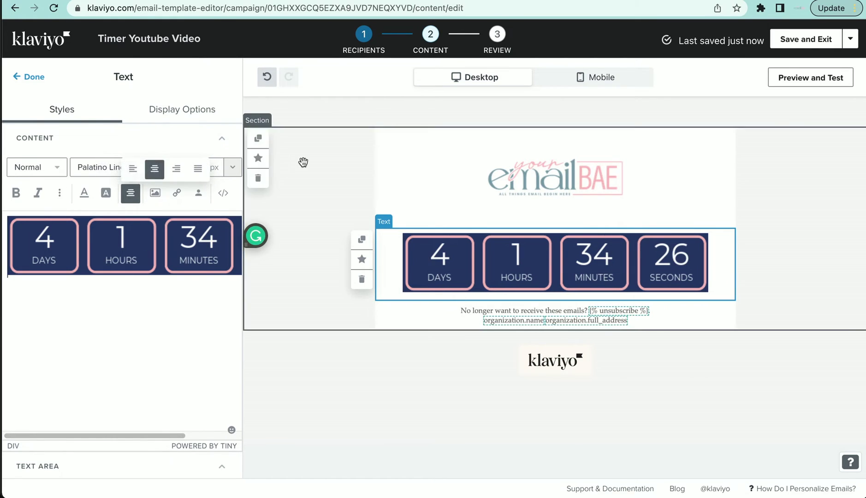
pyautogui.click(382, 196)
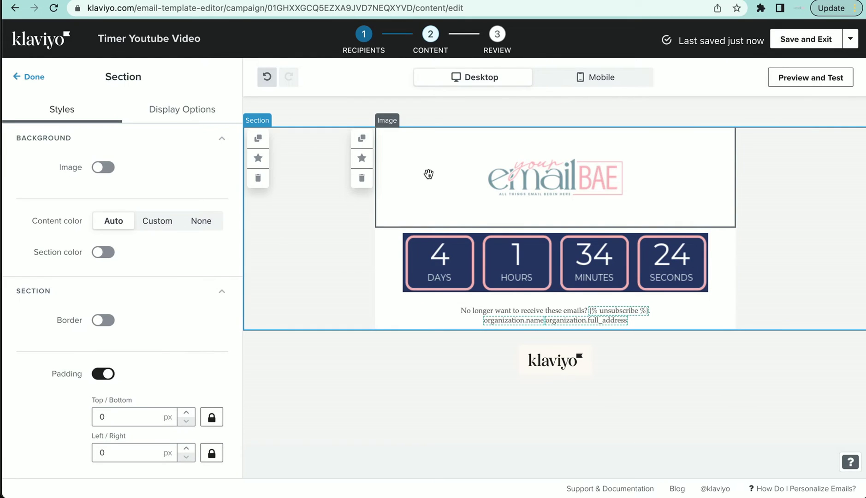
# Step: Give the emailBAE logo image block a navy 2A3E6D block background colour
pyautogui.scroll(-4, 130, 333)
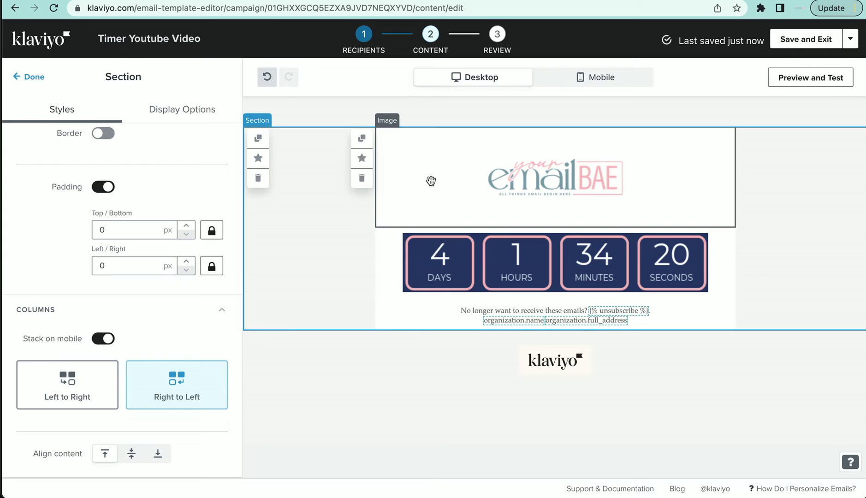
pyautogui.click(450, 170)
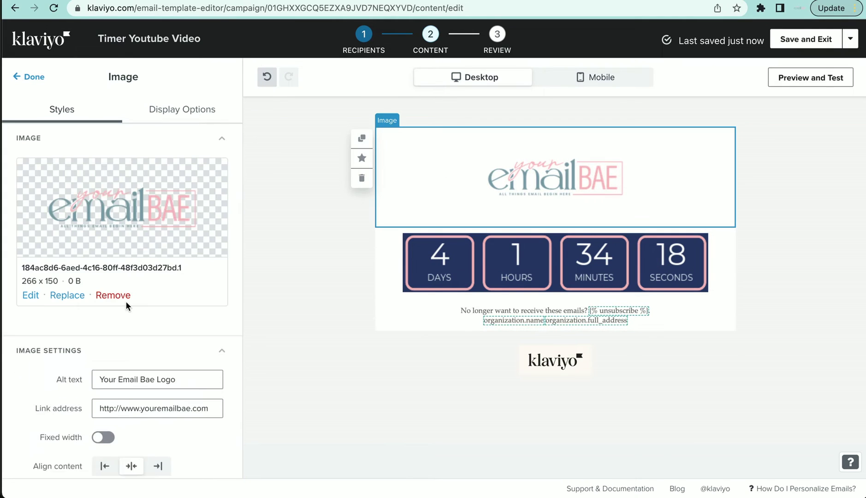
pyautogui.scroll(-8, 125, 323)
pyautogui.click(103, 351)
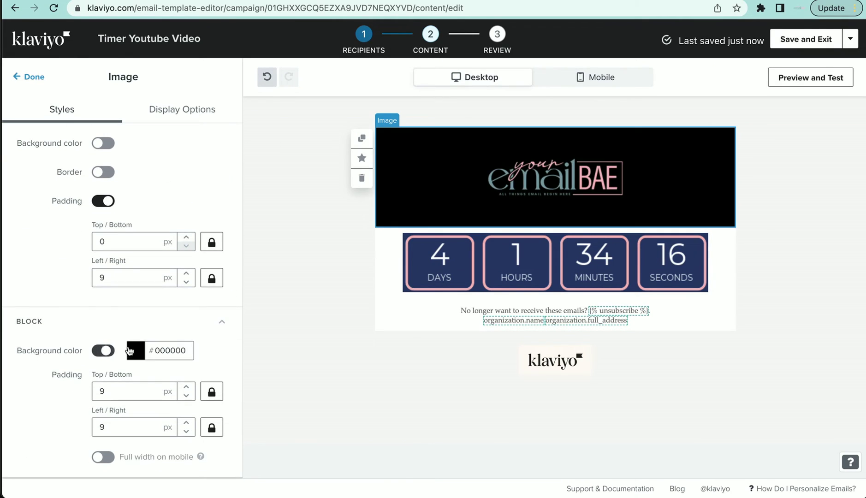
pyautogui.click(136, 350)
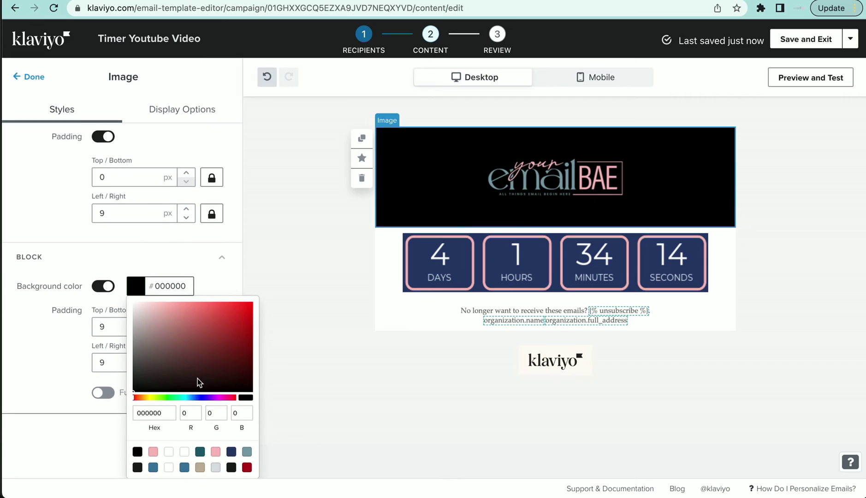
pyautogui.click(231, 453)
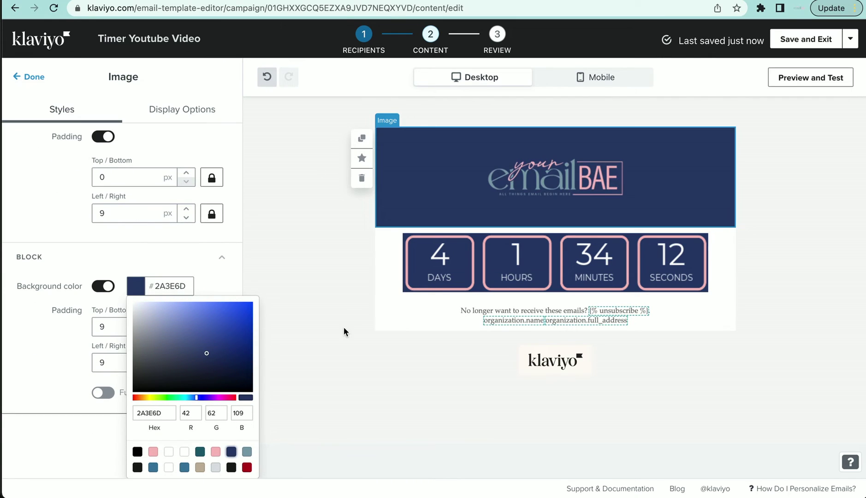
# Step: Give the countdown timer block a navy 2A3E6D background
pyautogui.click(383, 296)
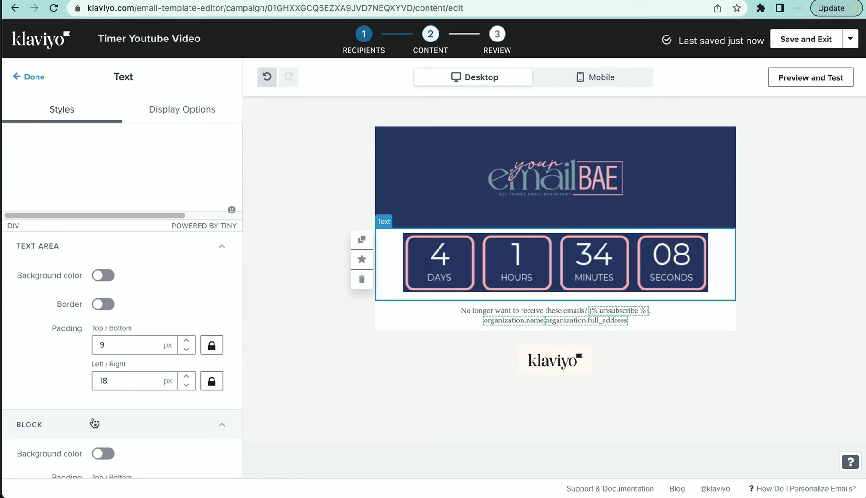
pyautogui.scroll(-3, 94, 423)
pyautogui.click(103, 351)
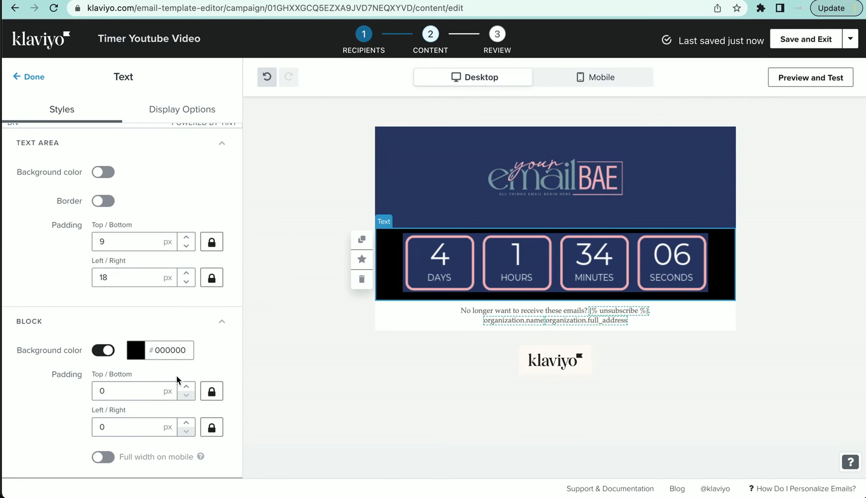
pyautogui.click(135, 350)
pyautogui.scroll(-2, 210, 438)
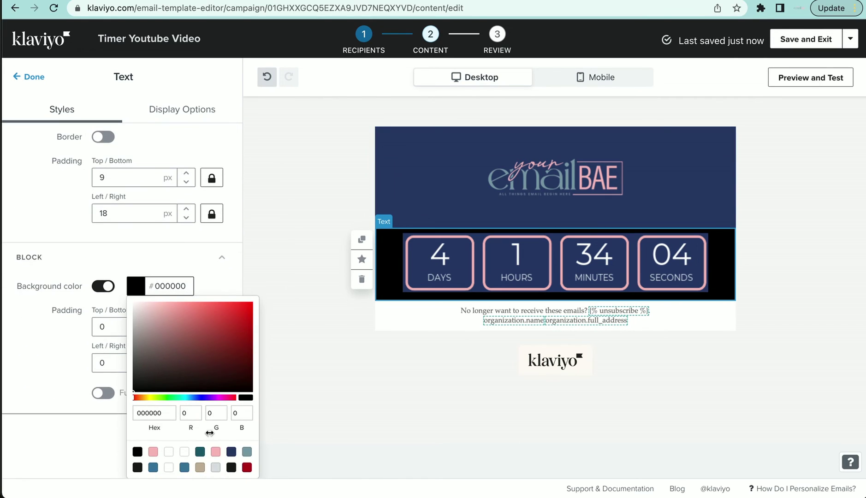
pyautogui.click(231, 452)
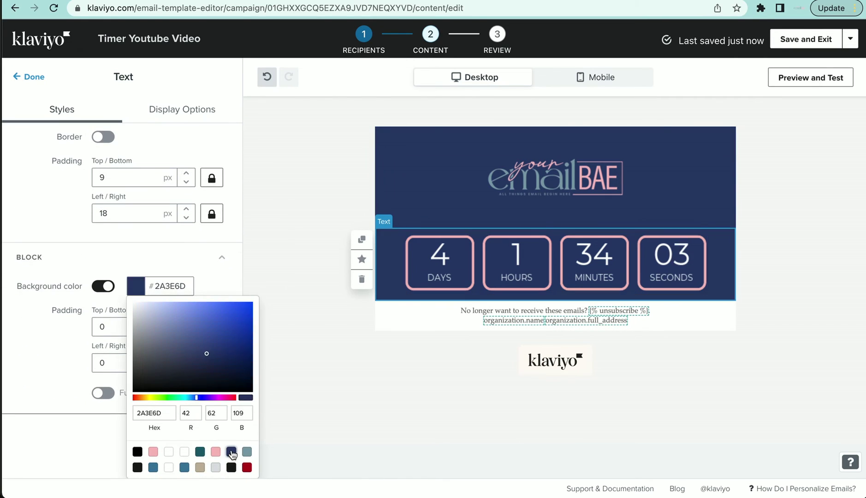
# Step: Give the unsubscribe footer block the same navy 2A3E6D background
pyautogui.click(429, 326)
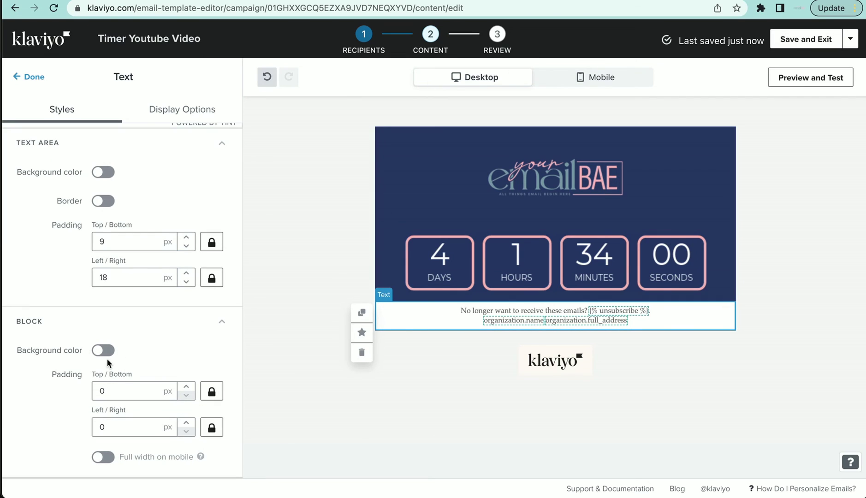
pyautogui.click(103, 350)
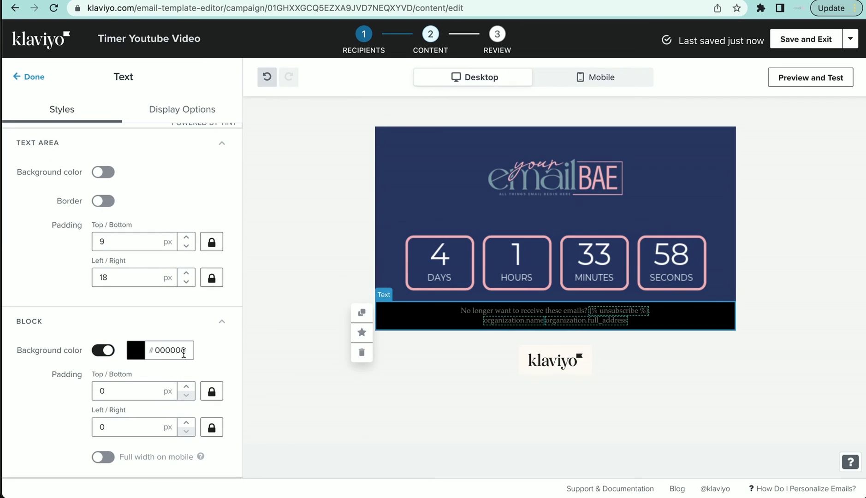
pyautogui.click(139, 356)
pyautogui.scroll(-2, 208, 428)
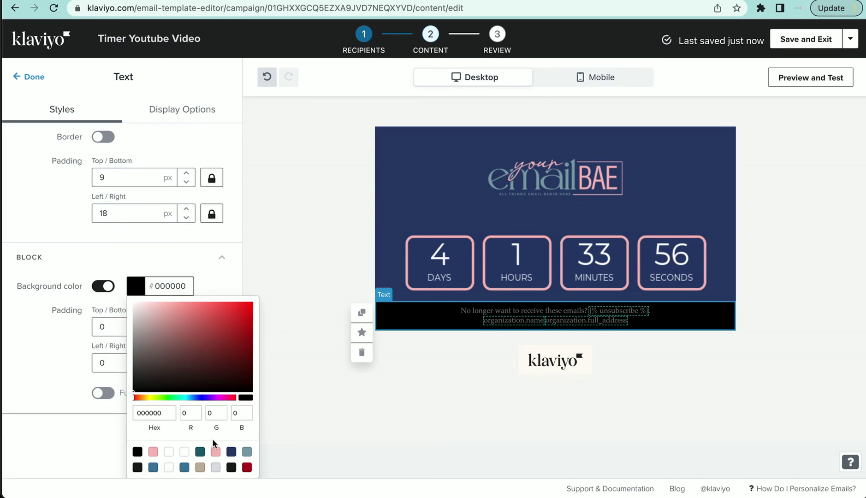
pyautogui.click(231, 452)
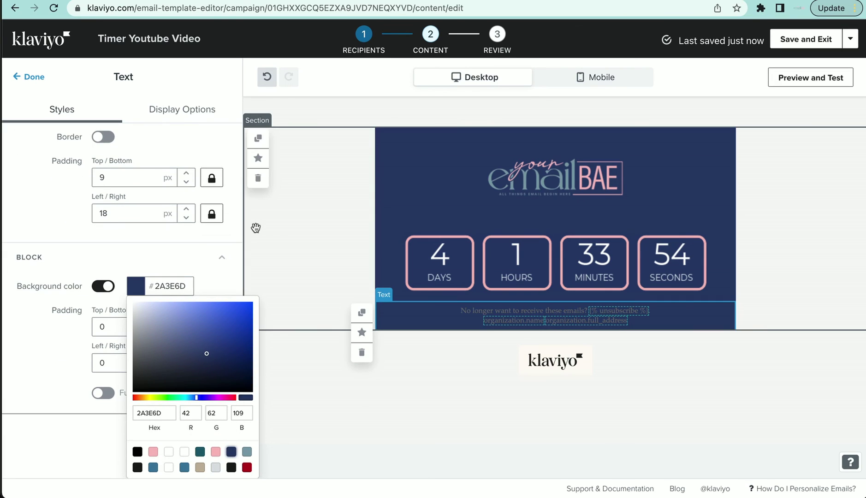
pyautogui.click(268, 222)
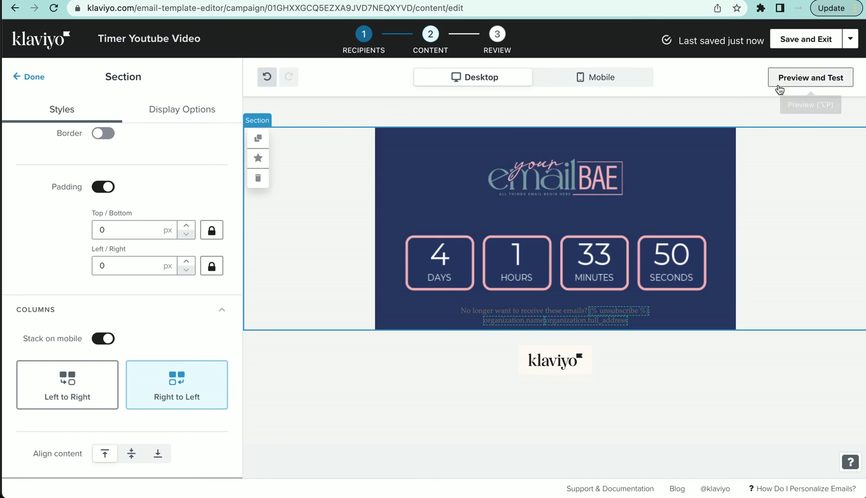
pyautogui.click(628, 78)
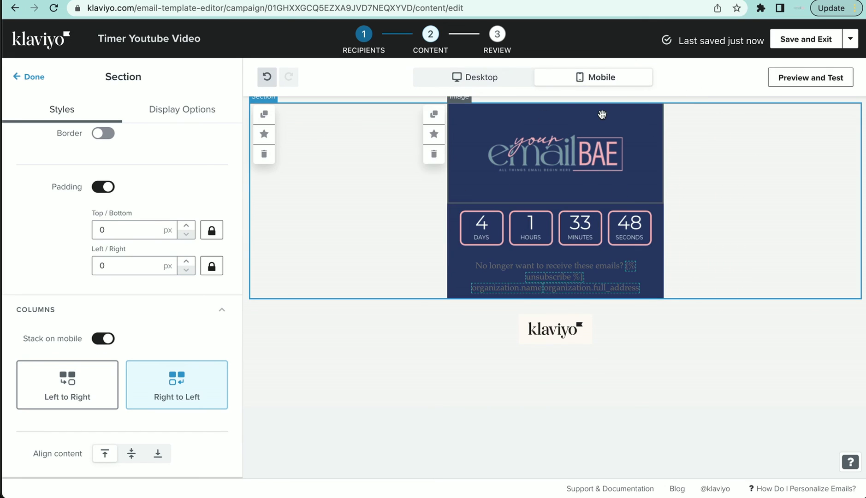
pyautogui.click(524, 82)
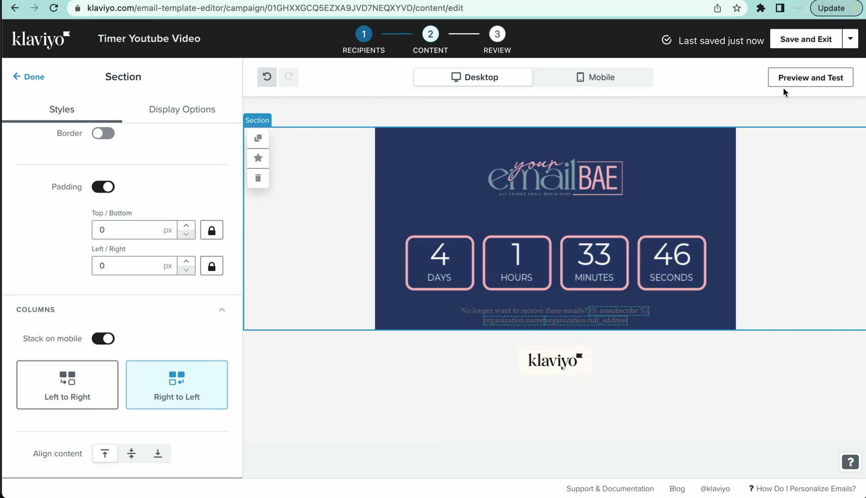